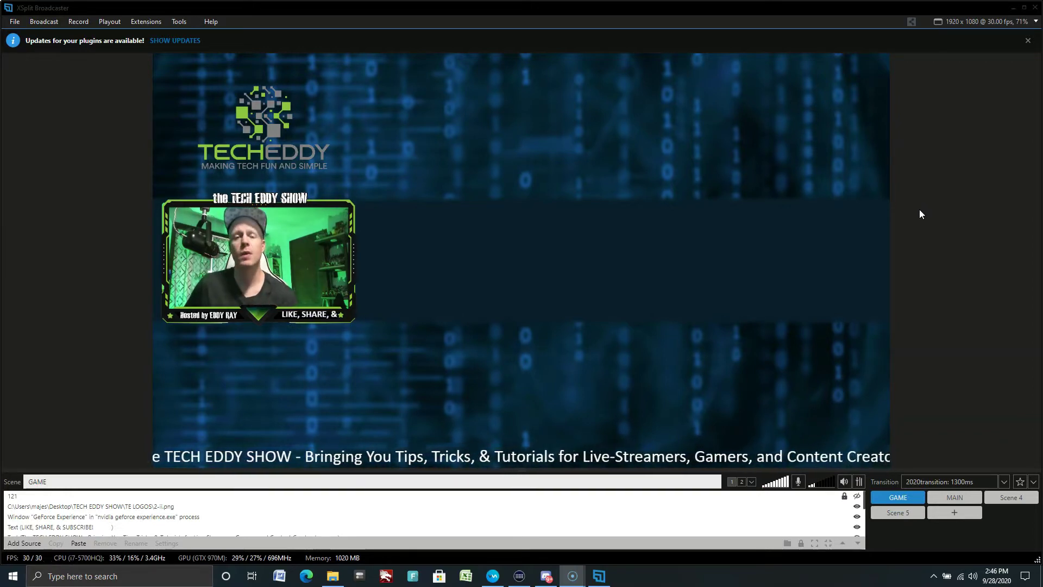
Open the Plugin Store through Add Source's Find more sources
click(473, 285)
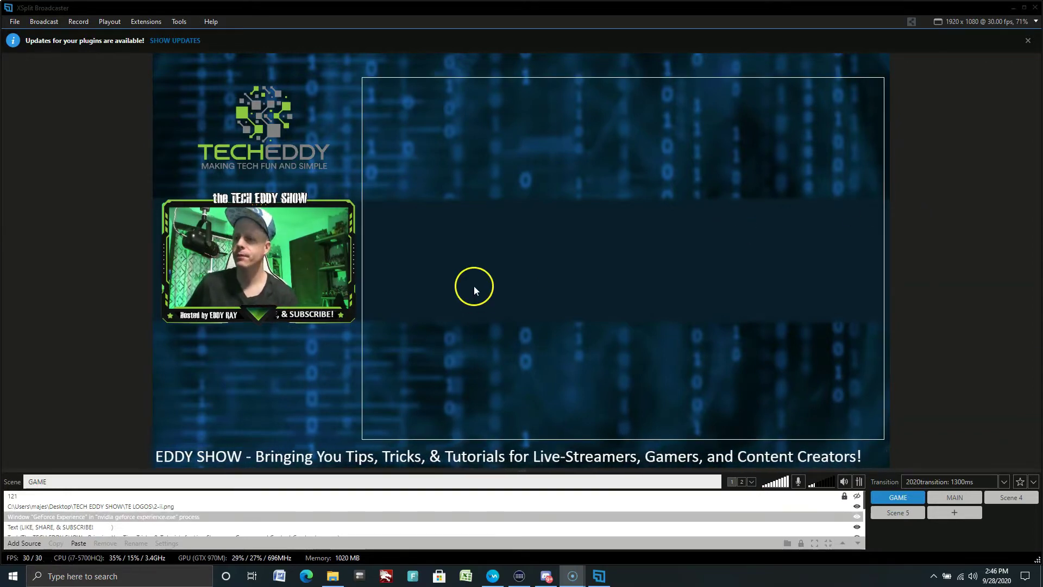
click(142, 417)
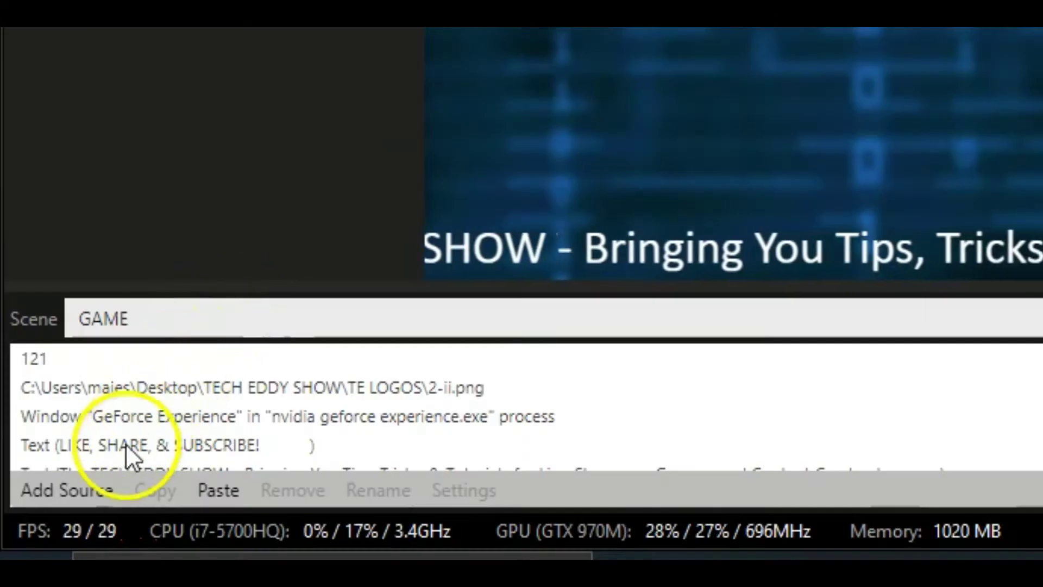
click(87, 498)
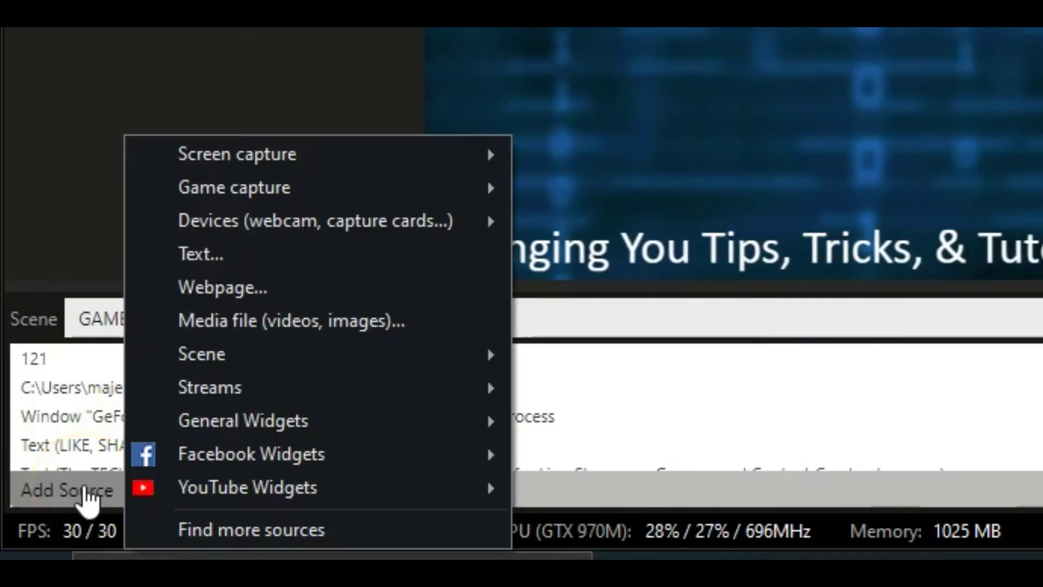
click(228, 530)
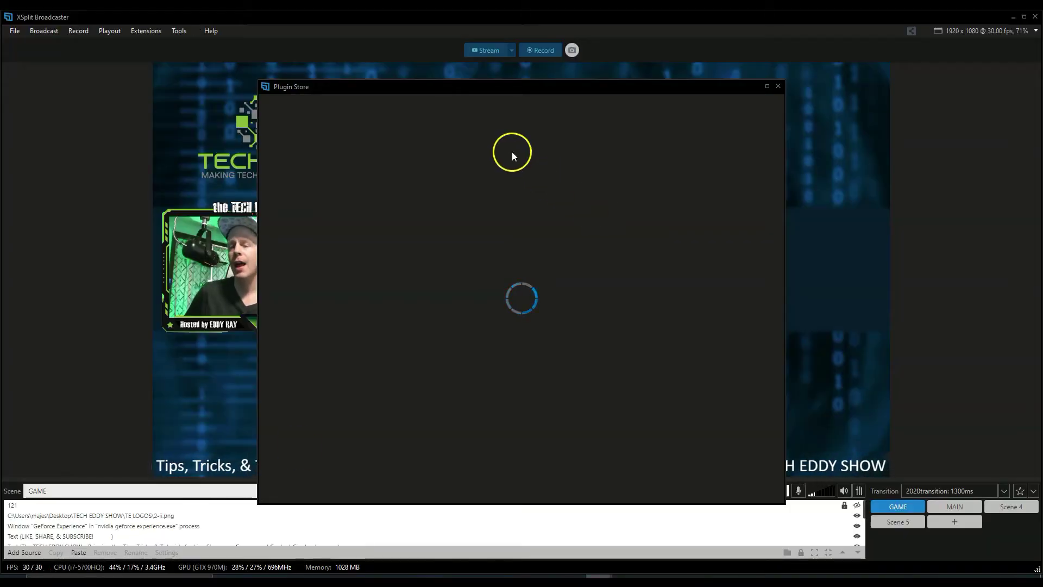
Locate the Facebook Live Comments plugin in the store and open its details page
drag(461, 83, 578, 73)
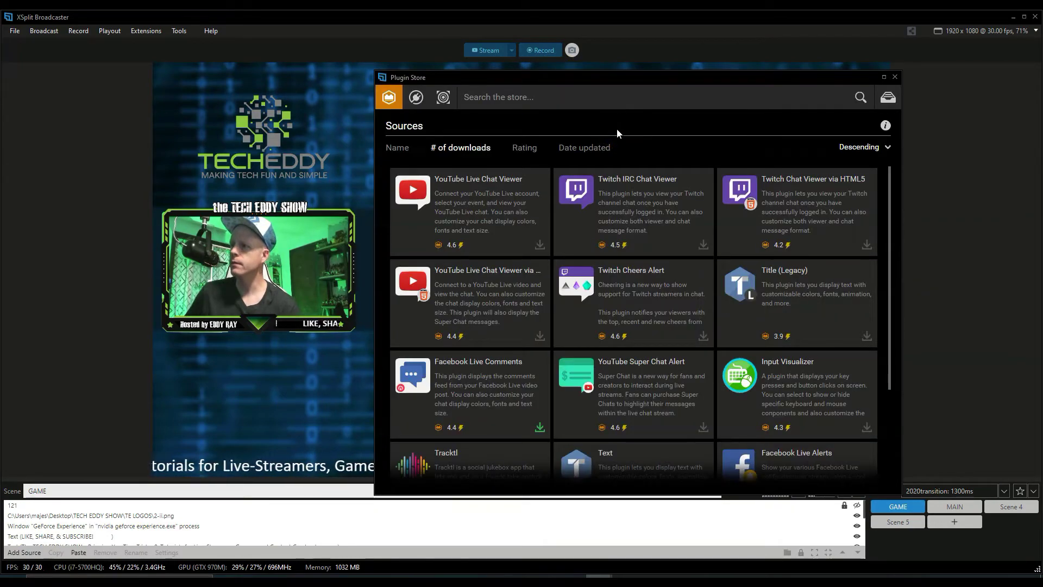
click(566, 99)
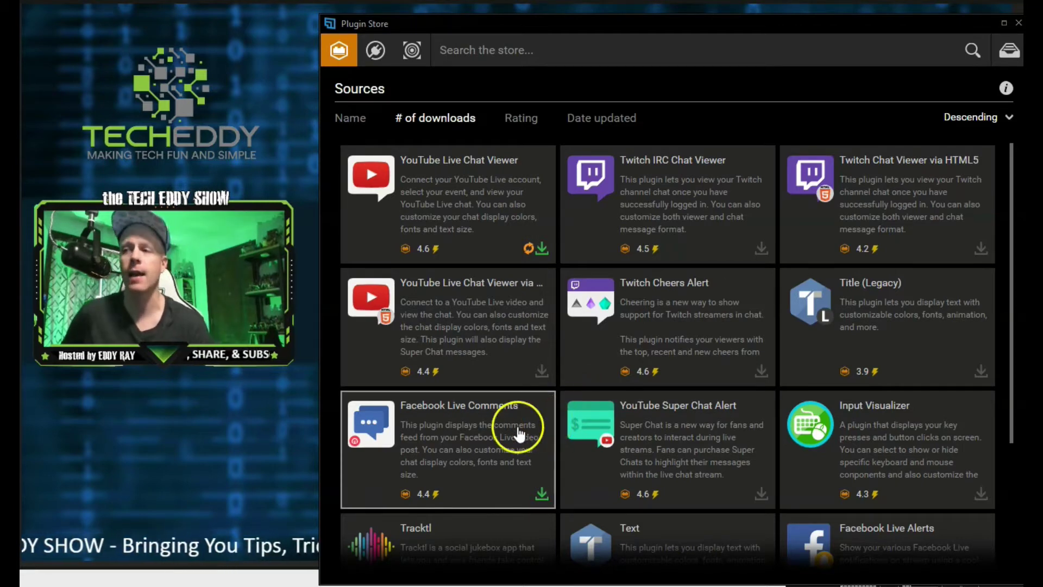
click(492, 435)
click(493, 437)
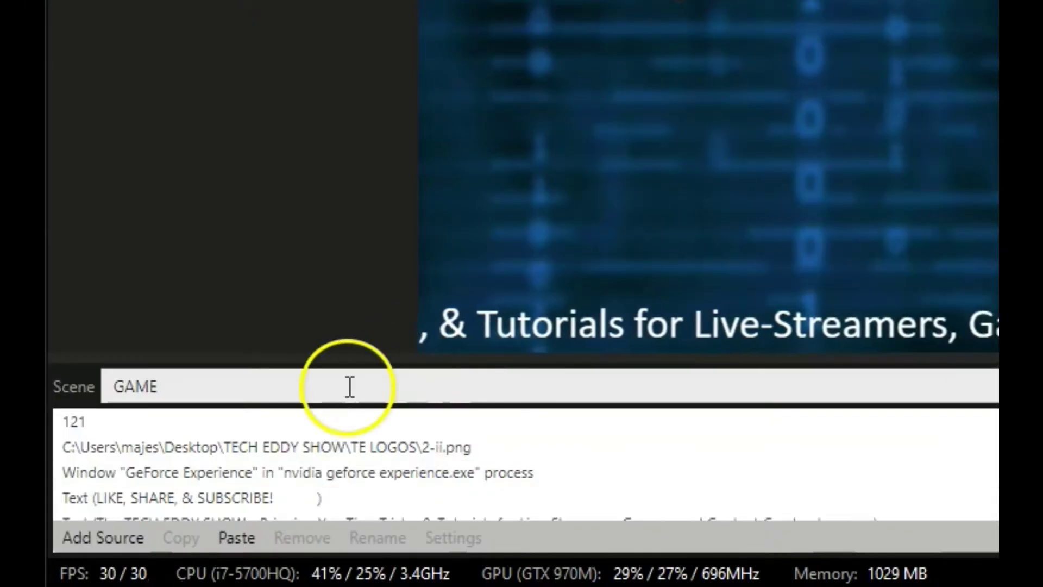
Add a Facebook Widgets > Live Comments source to the GAME scene
click(128, 541)
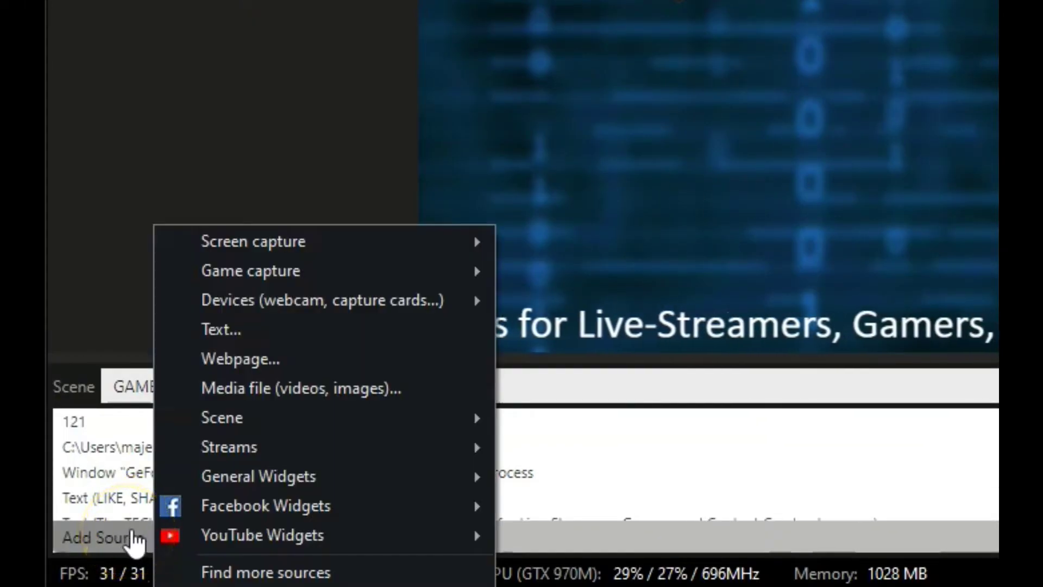
mouse_move(188, 514)
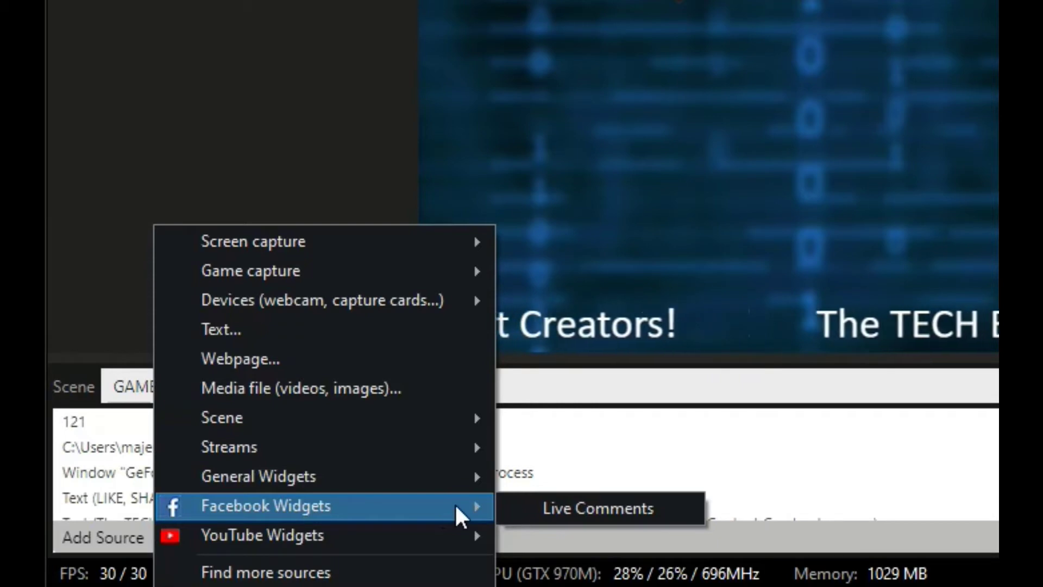
click(526, 508)
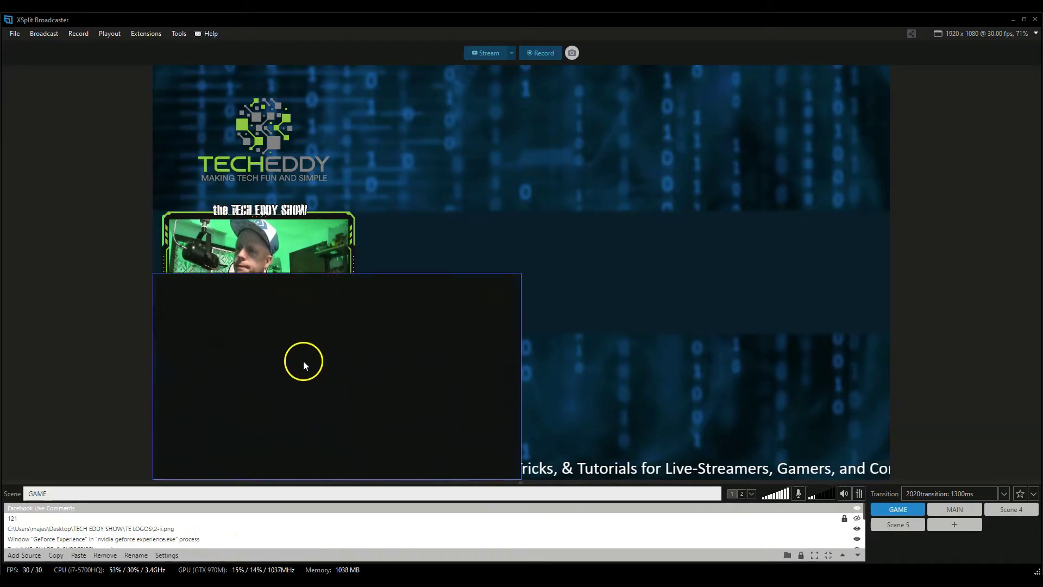
Move the Live Comments box to the lower left and resize it to fit beneath the webcam
drag(280, 384, 549, 263)
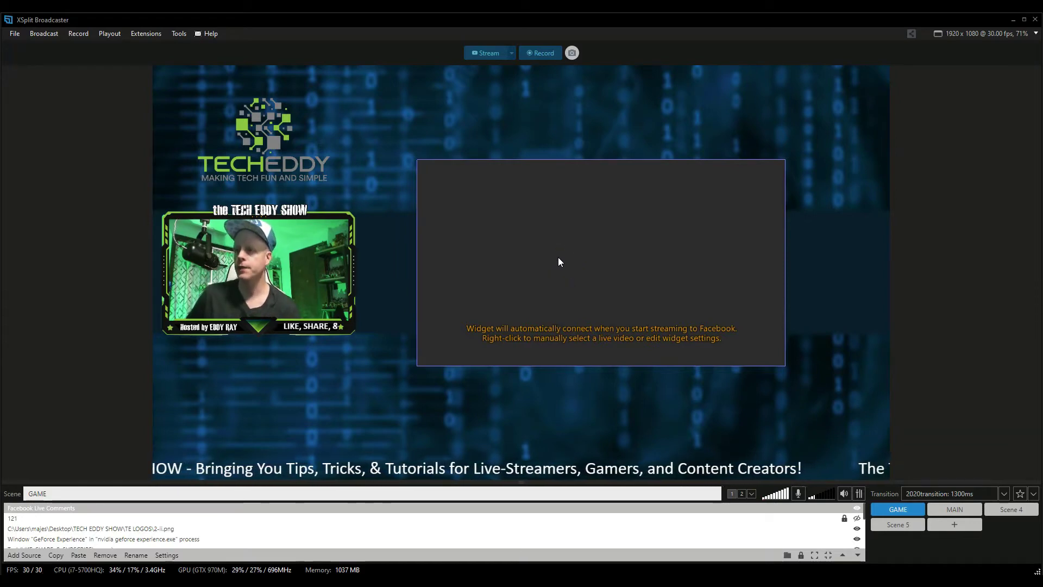
drag(491, 310, 596, 214)
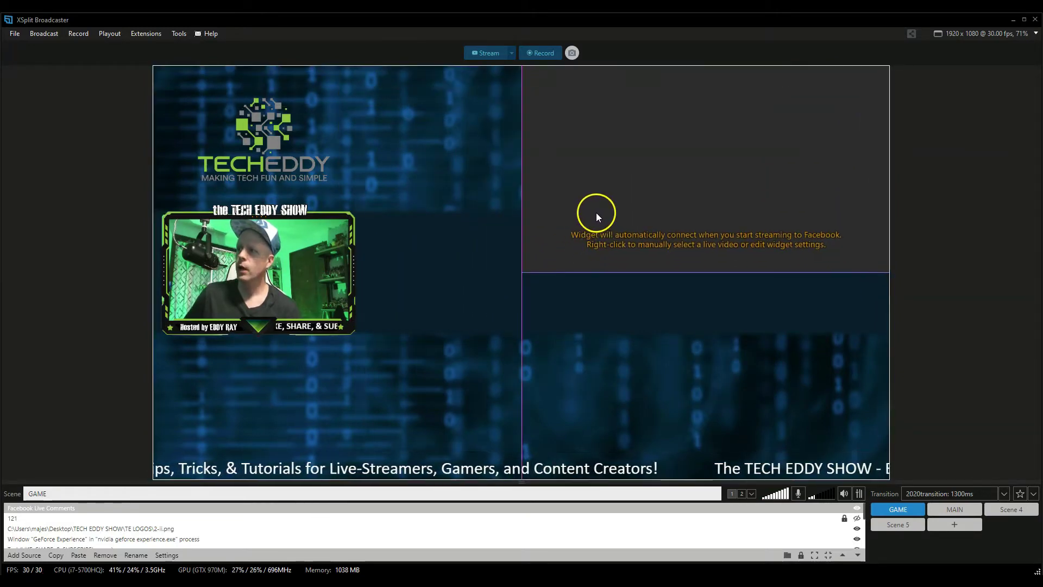
drag(523, 267, 596, 230)
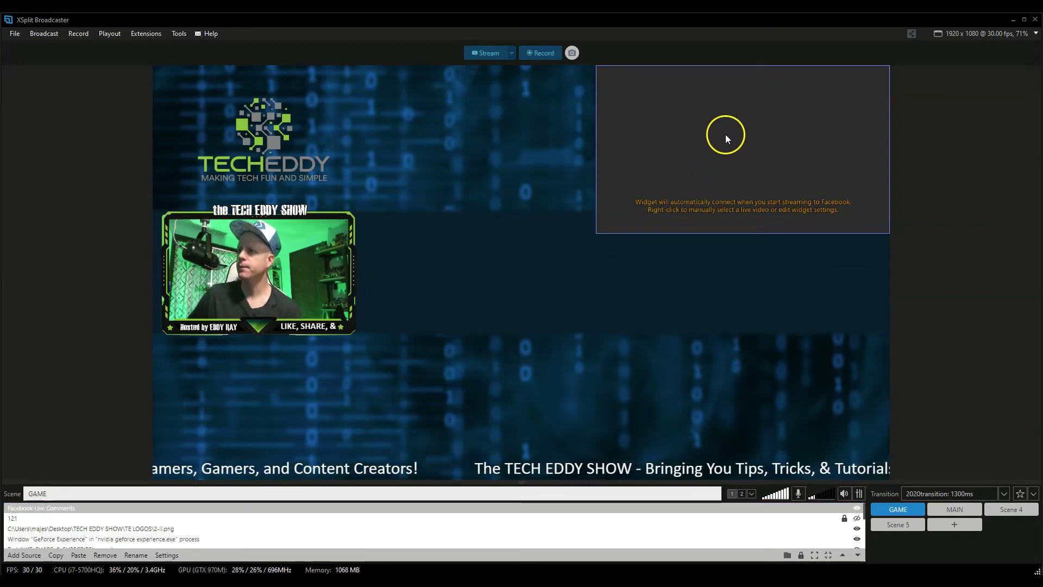
drag(726, 135, 295, 406)
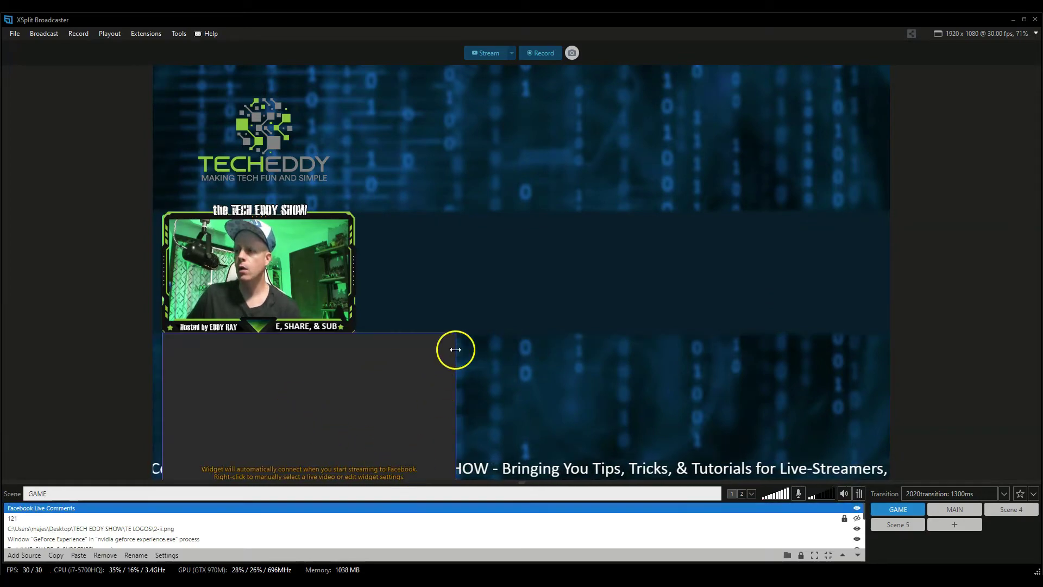
drag(457, 333, 356, 363)
drag(362, 479, 337, 450)
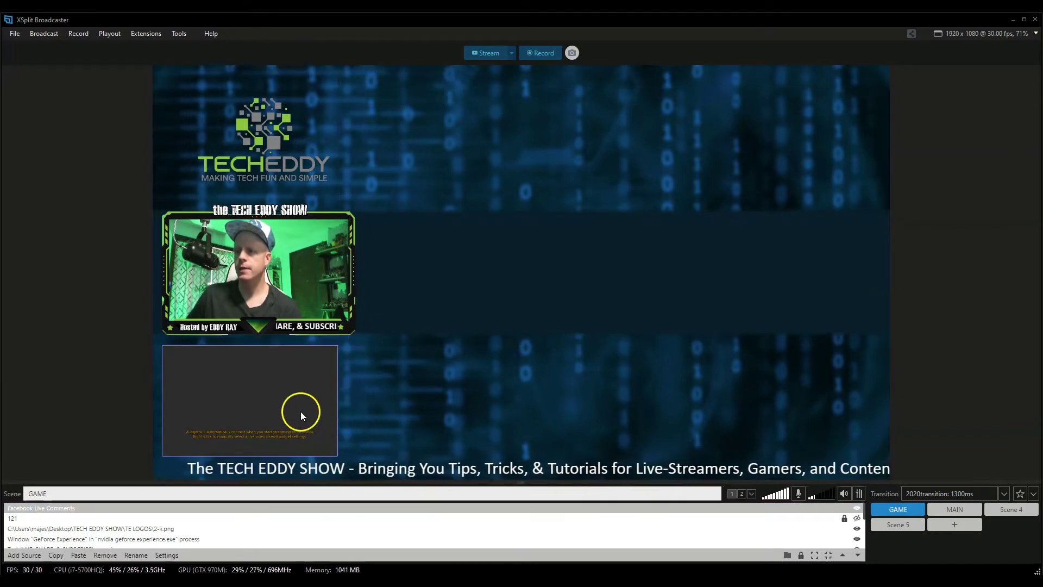
drag(302, 412, 311, 403)
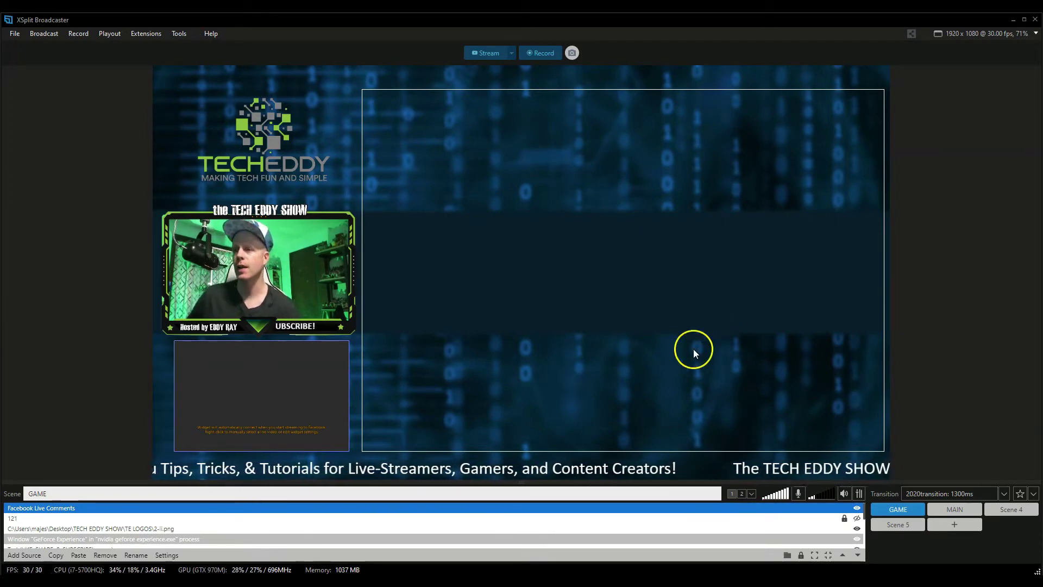
click(327, 389)
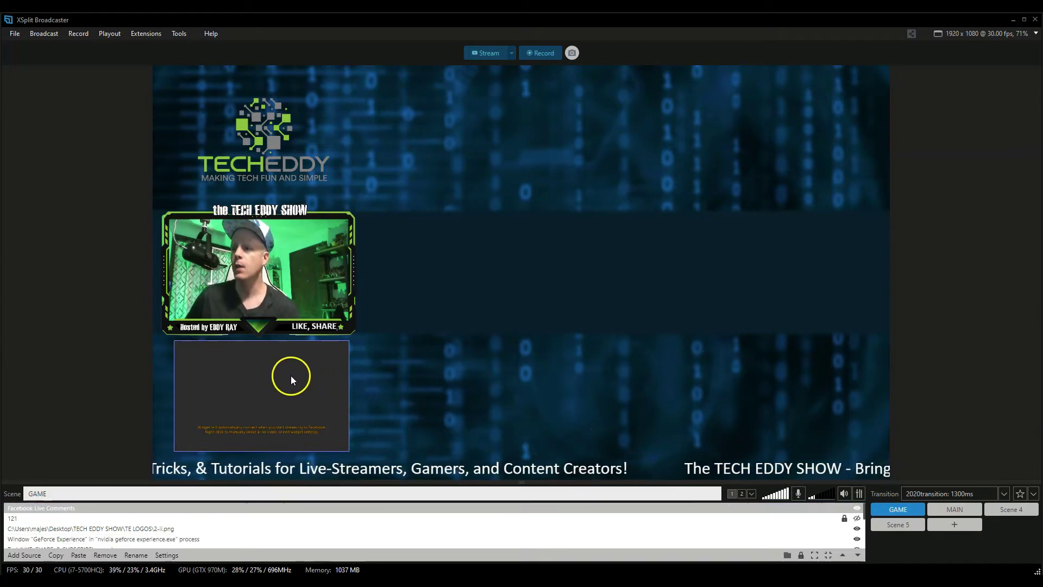
Open the Live Comments source properties beside the widget and refresh its comments feed
double_click(266, 376)
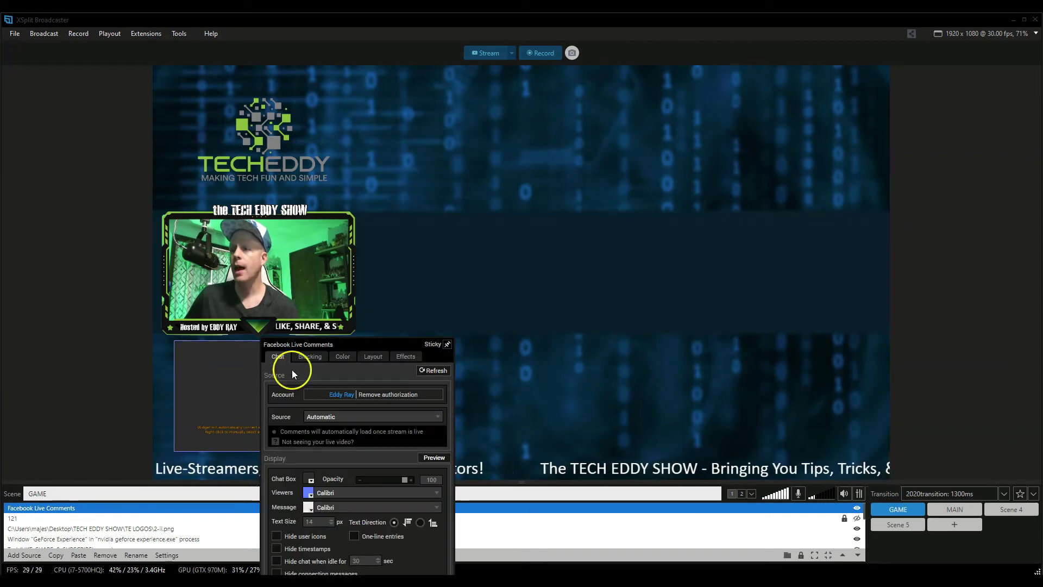
drag(311, 343, 517, 150)
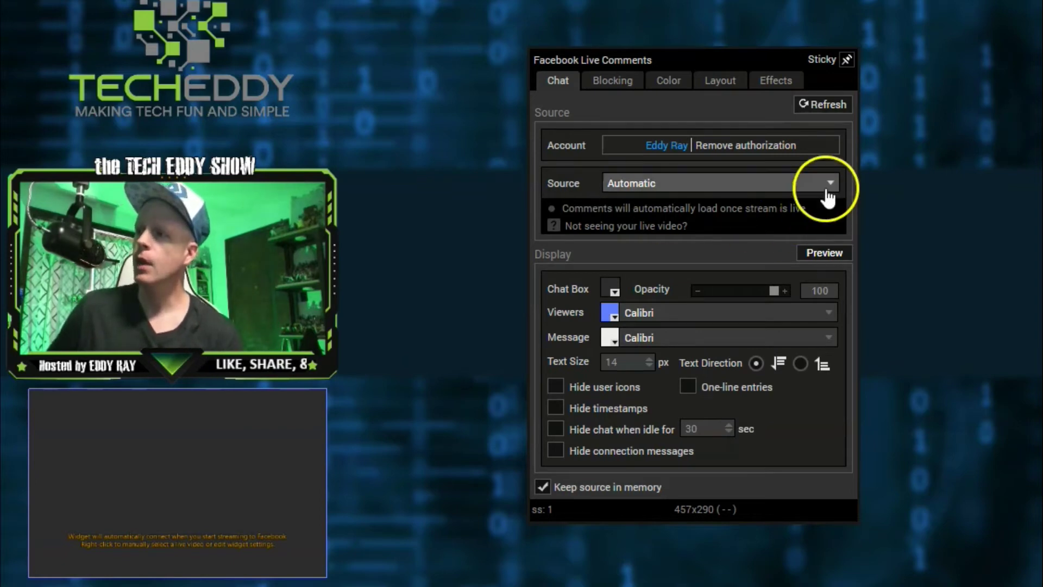
click(818, 109)
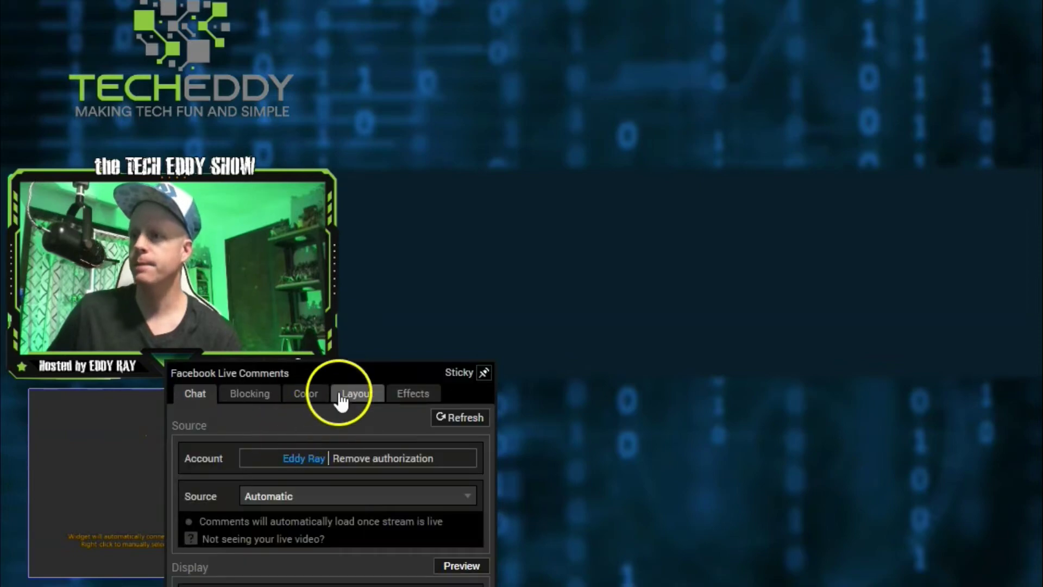
Set the Chat Box background colour to black with opacity 87
drag(335, 371, 758, 68)
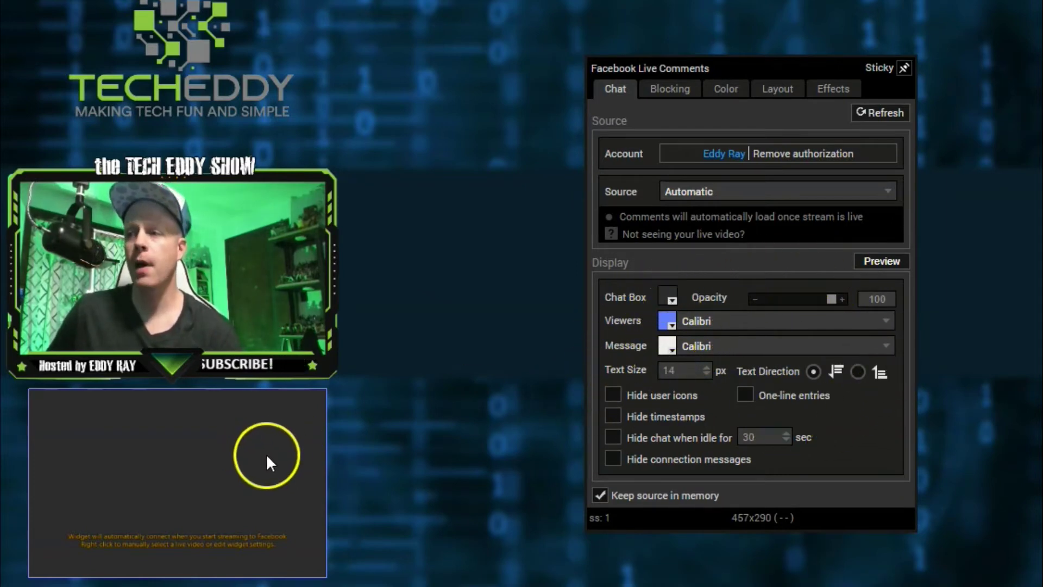
click(673, 299)
click(710, 261)
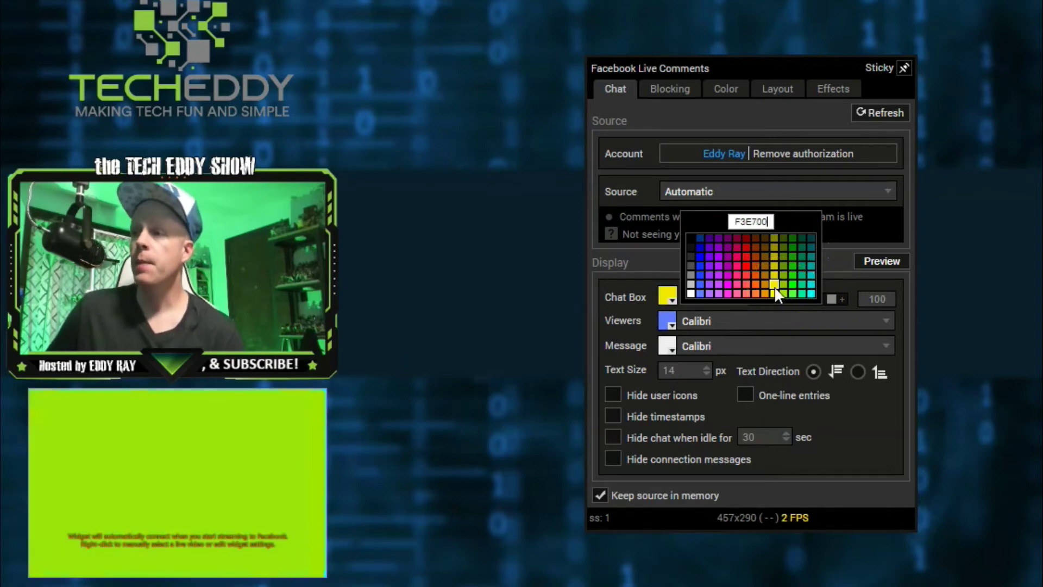
drag(768, 281, 693, 240)
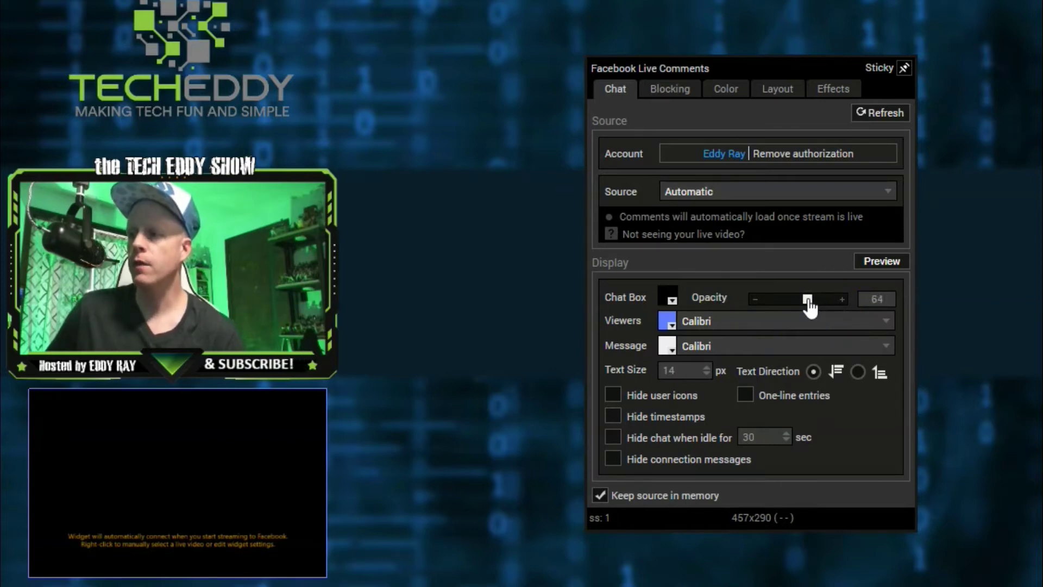
drag(790, 304, 785, 305)
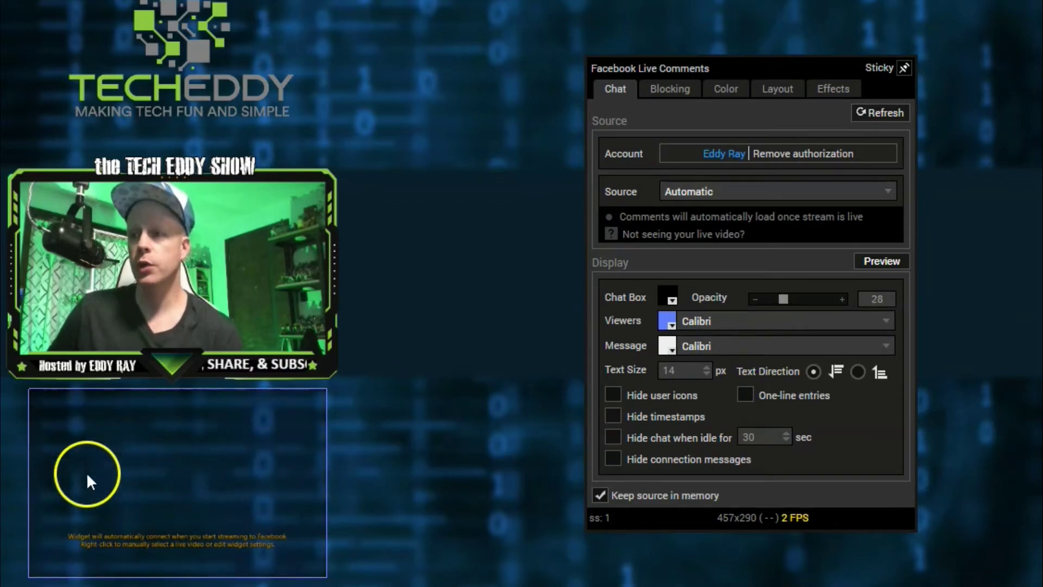
drag(784, 299, 823, 304)
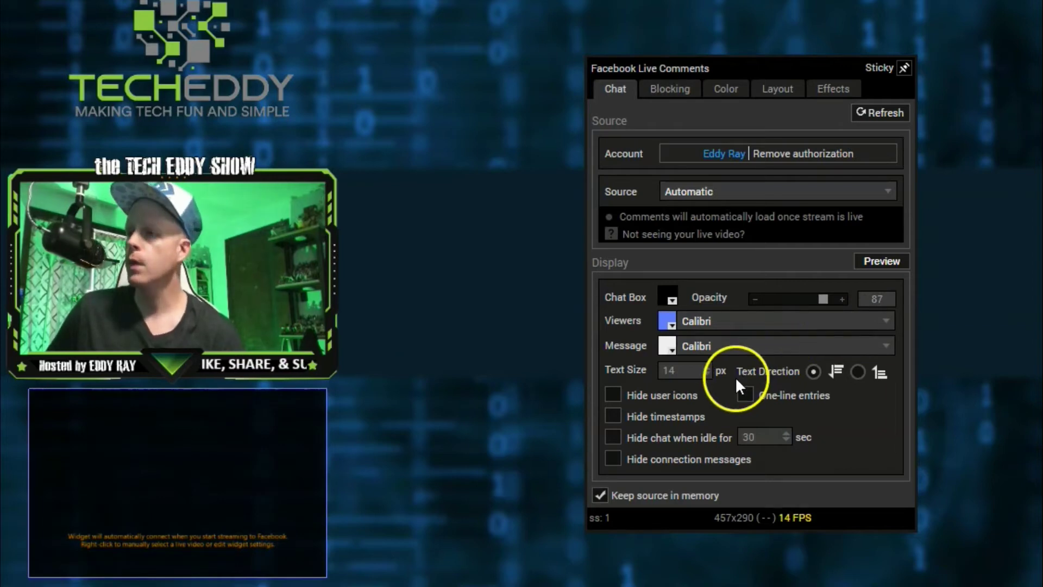
Make viewer names white and message text yellow, keeping the Calibri font
click(671, 324)
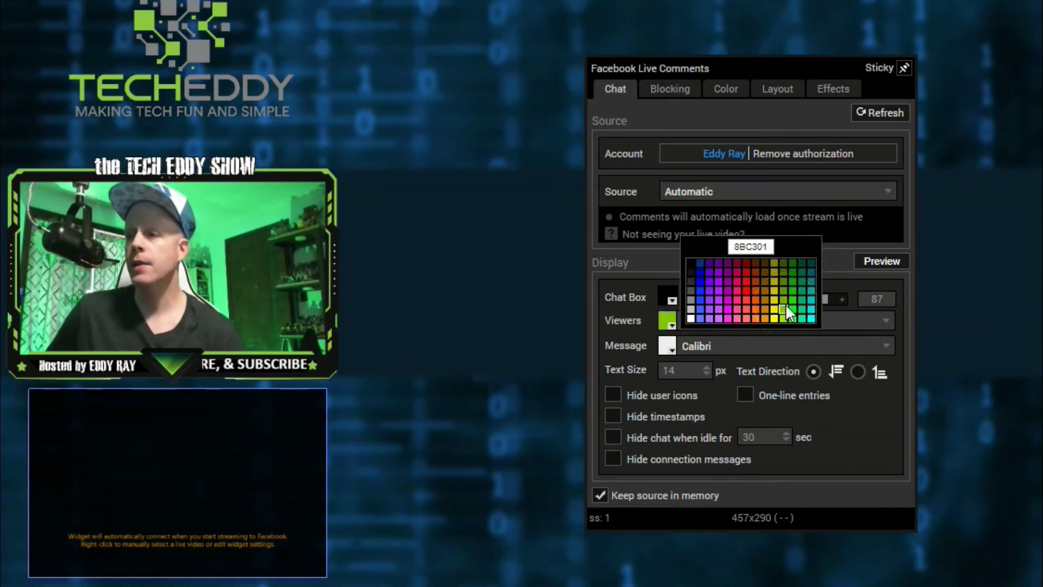
click(692, 321)
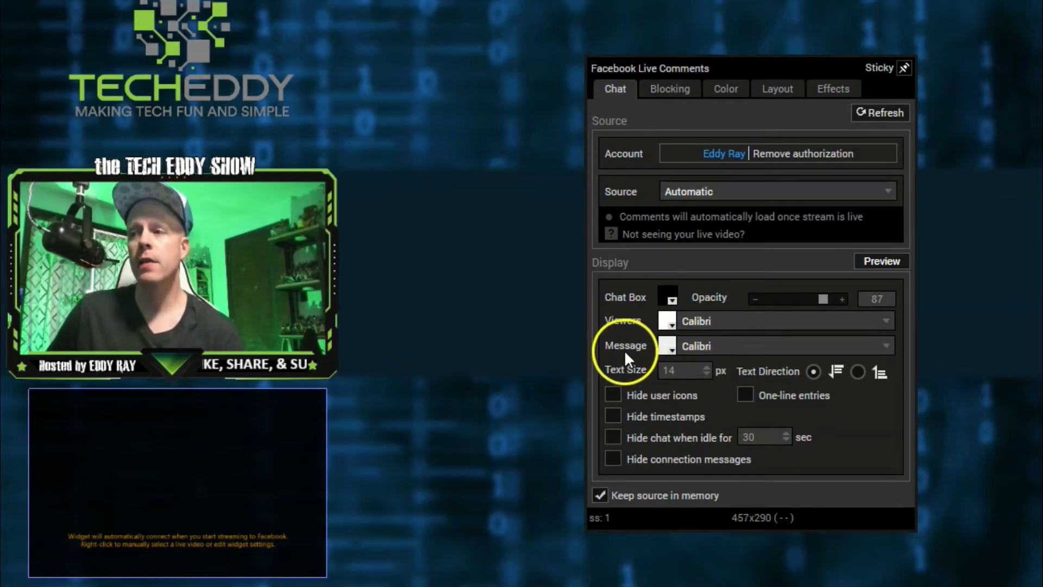
click(671, 350)
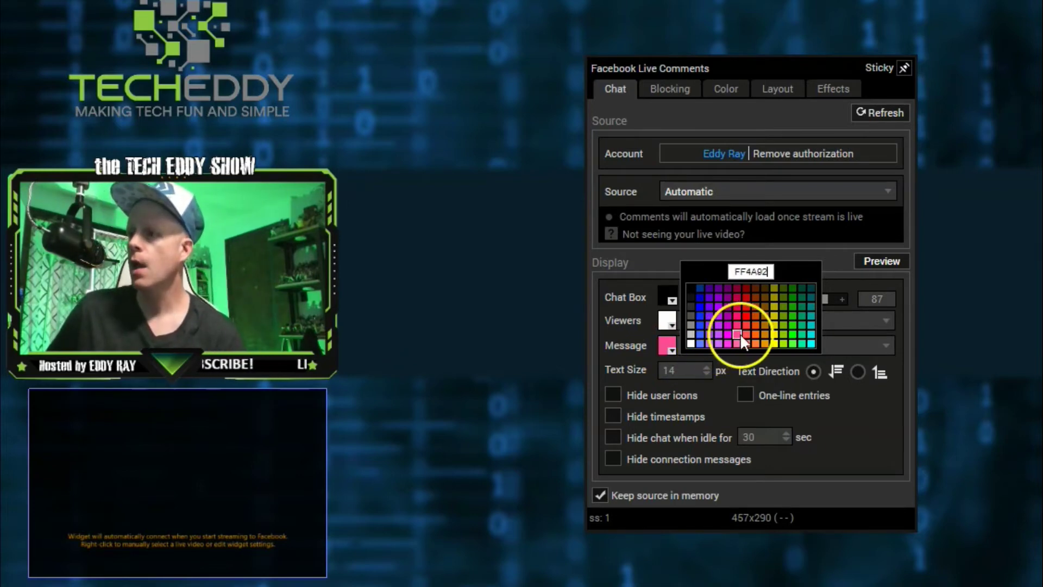
click(773, 341)
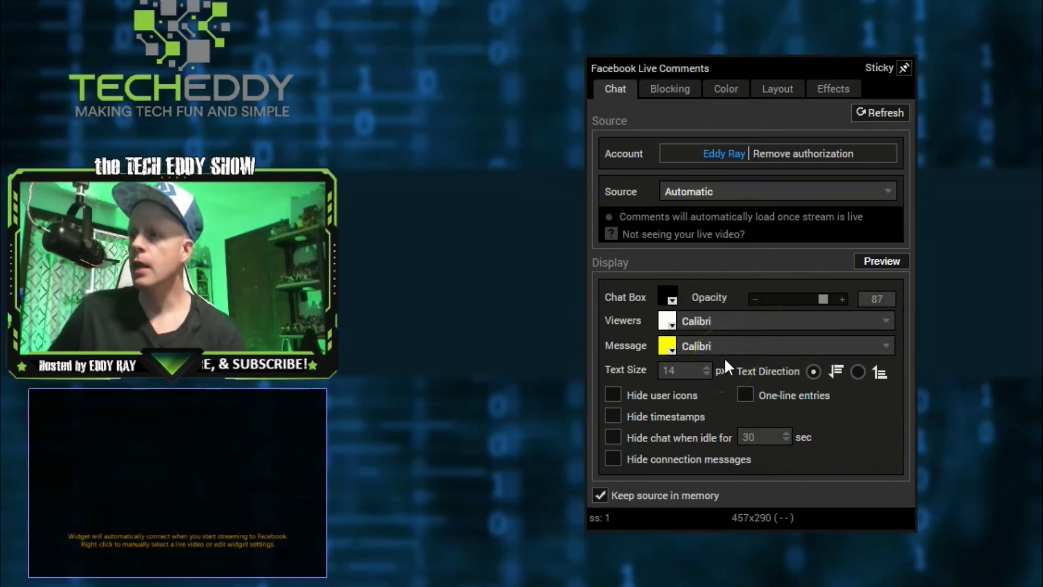
click(871, 327)
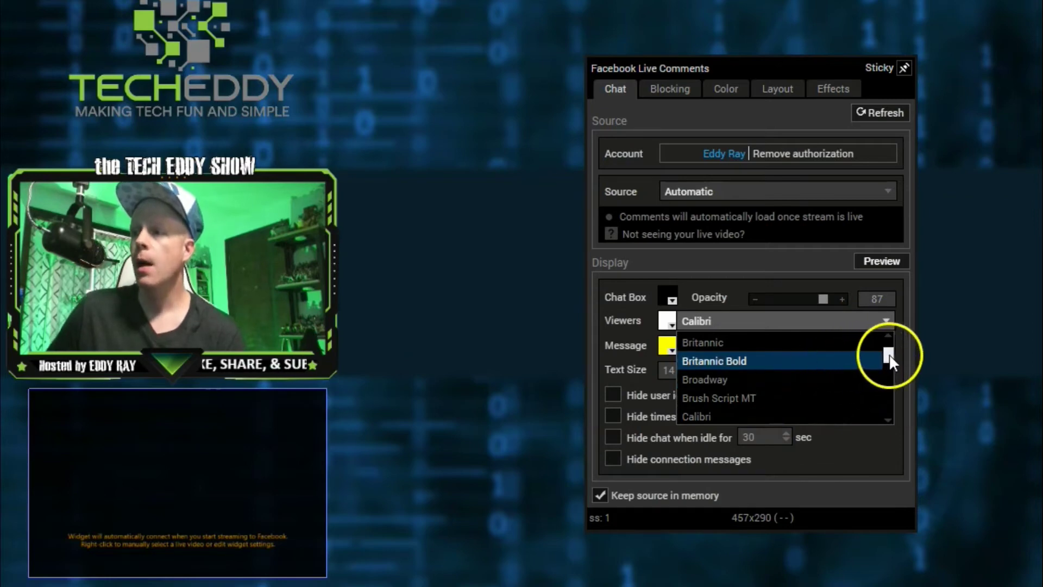
mouse_move(889, 354)
mouse_down()
mouse_move(889, 392)
mouse_move(888, 350)
mouse_up()
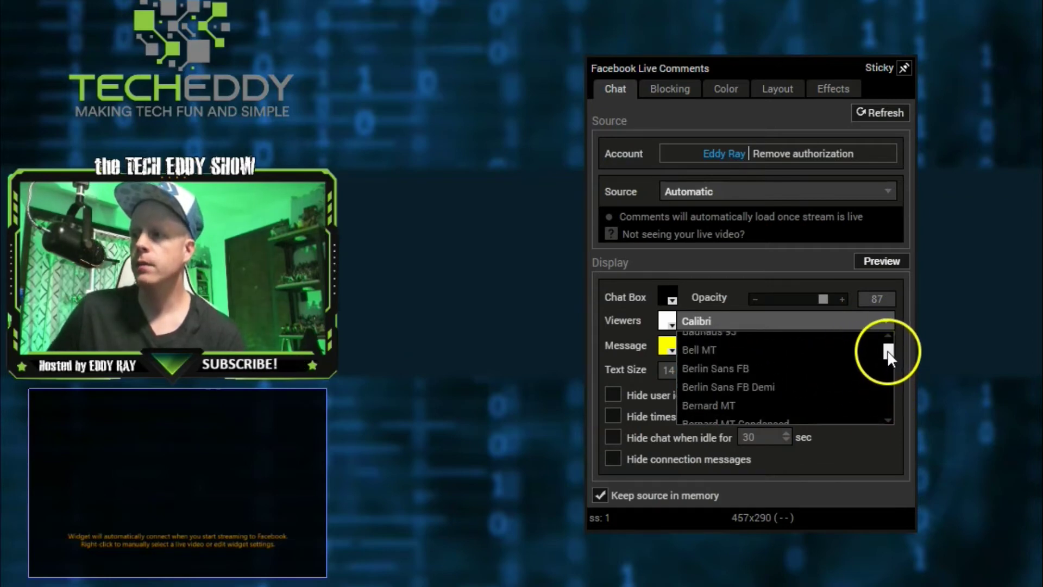
click(858, 451)
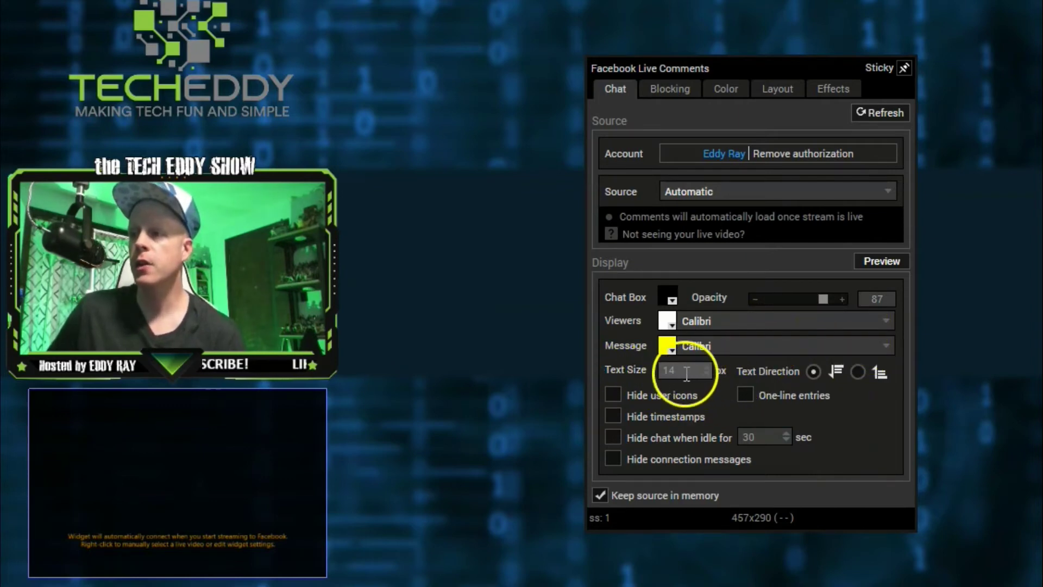
Raise the comment Text Size from 14 px to 25 px and try the other Text Direction
click(708, 367)
click(708, 367)
click(708, 367)
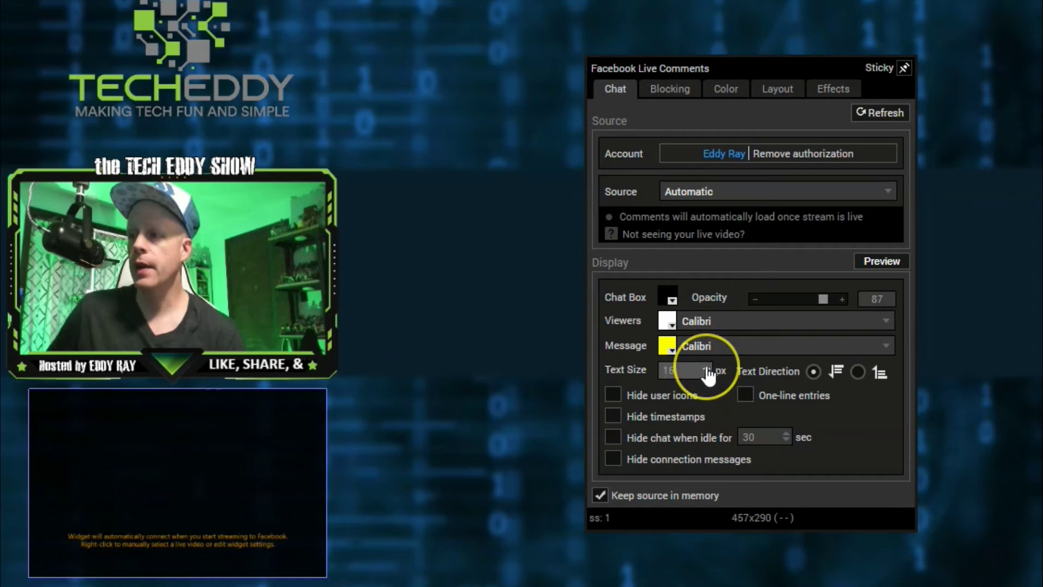
click(707, 367)
click(708, 367)
click(707, 367)
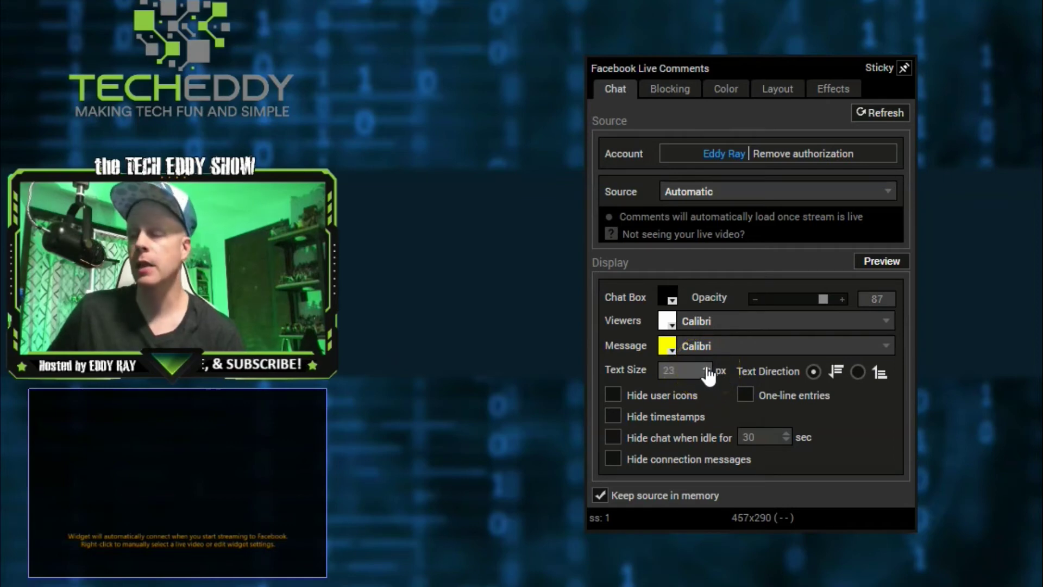
click(708, 367)
click(708, 367)
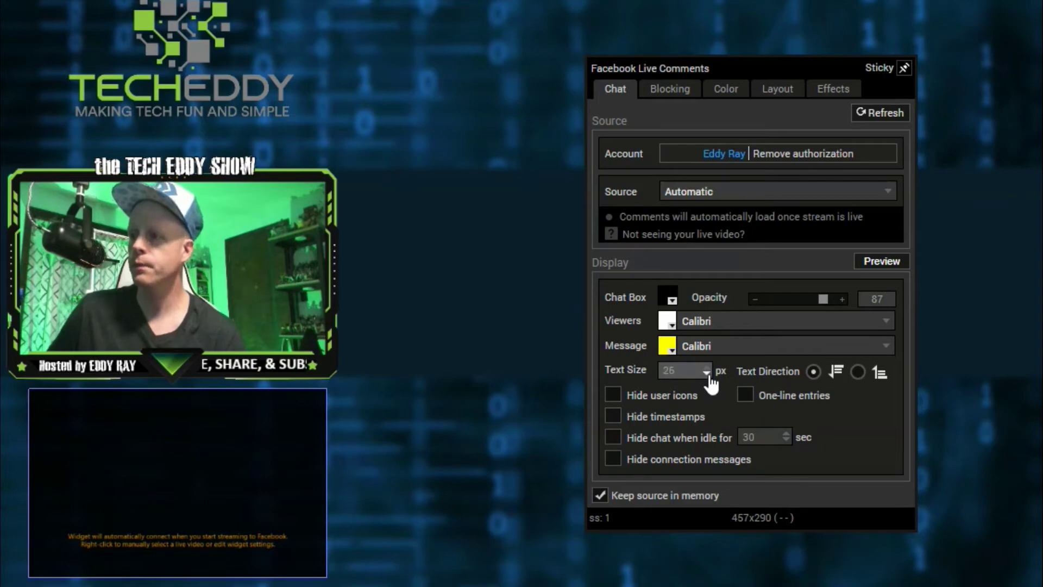
click(707, 373)
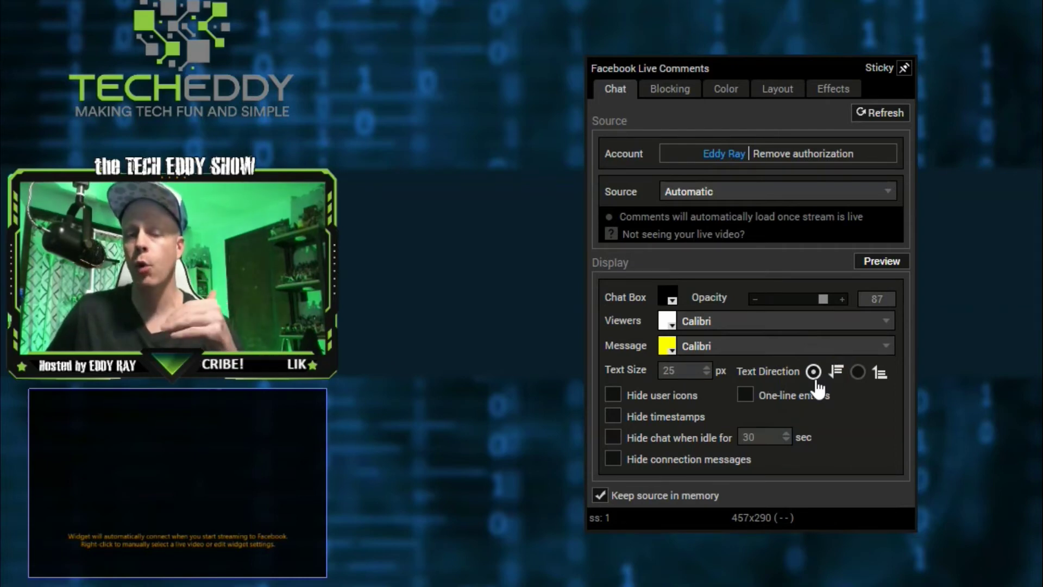
click(858, 373)
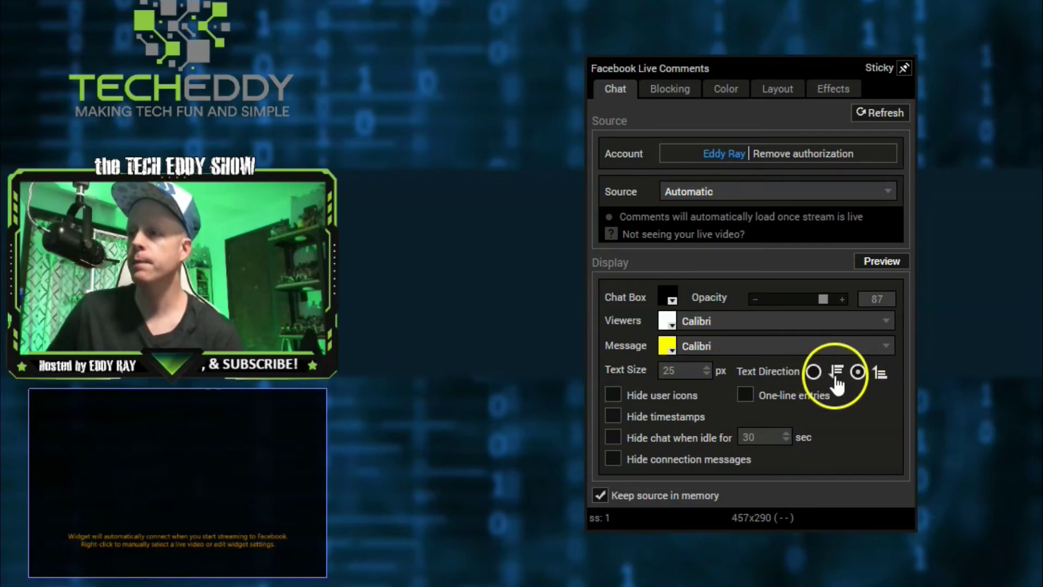
Restore the original text direction and turn on Preview to show sample messages
click(813, 372)
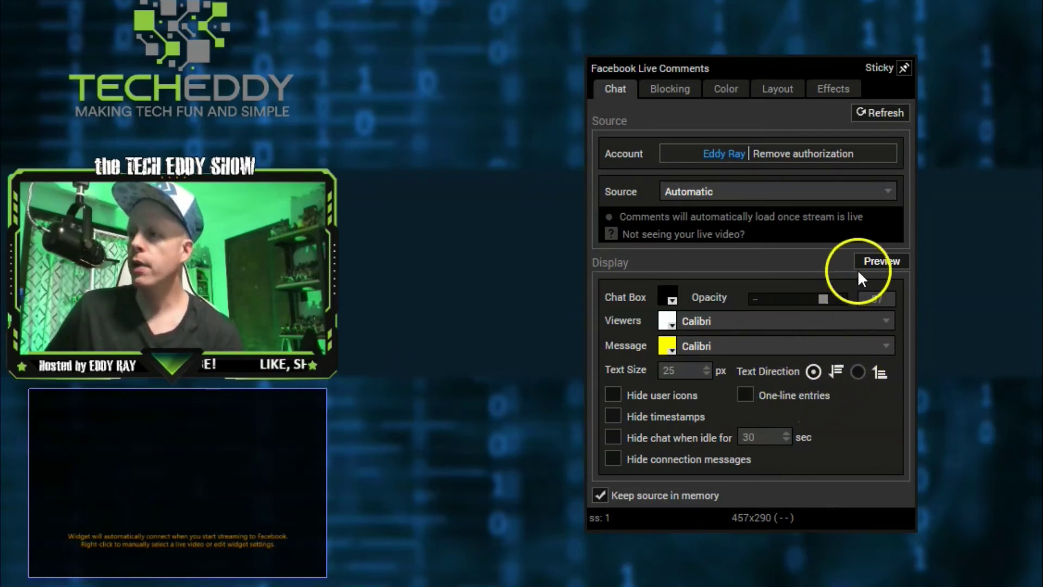
click(874, 262)
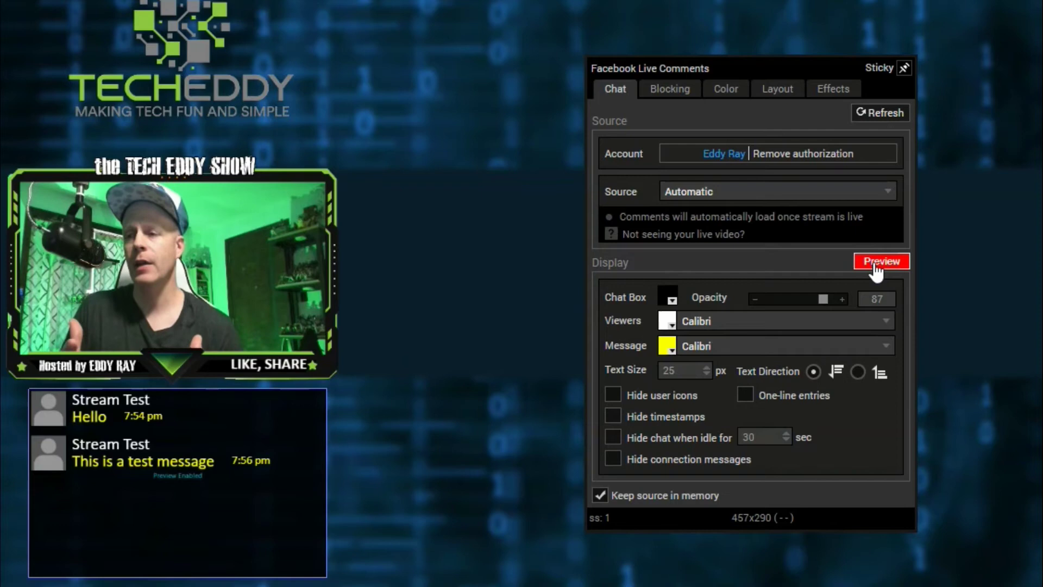
click(367, 413)
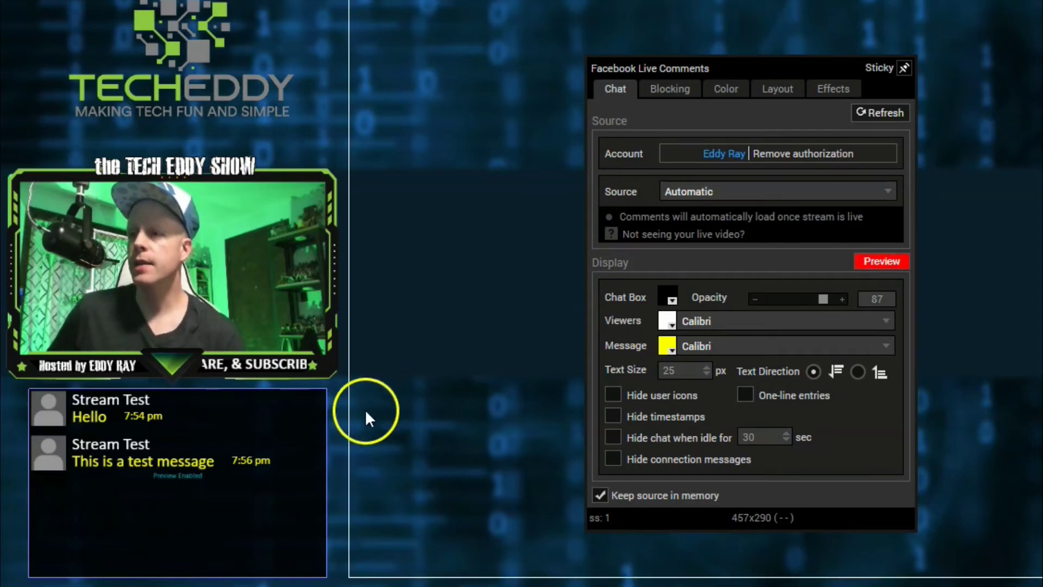
click(261, 420)
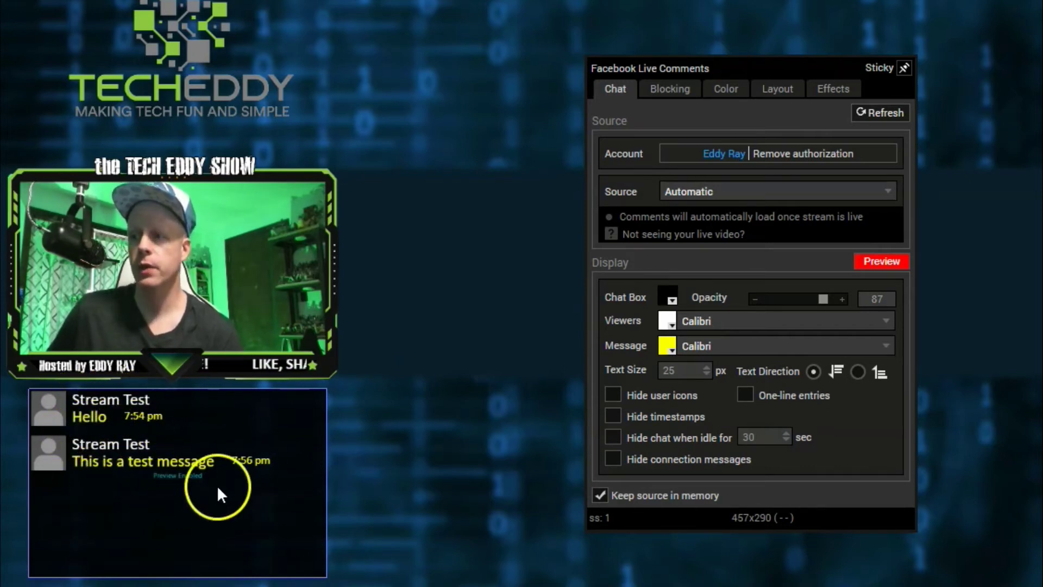
Adjust the Text Size down and back up, settling the sample chat text at 20 px
click(706, 373)
click(706, 374)
click(706, 374)
click(707, 374)
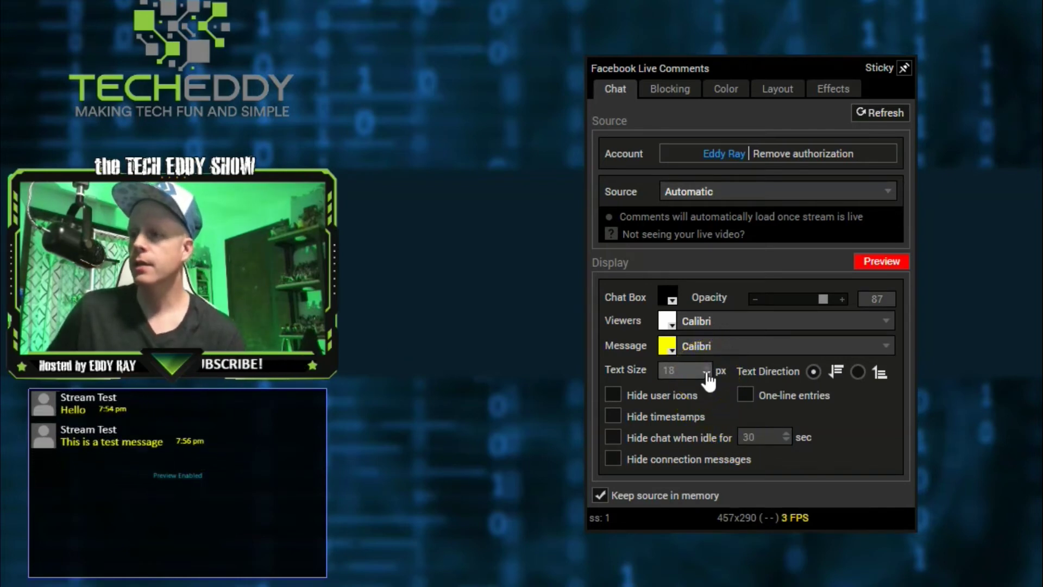
click(706, 374)
click(707, 373)
click(706, 369)
click(706, 369)
click(707, 369)
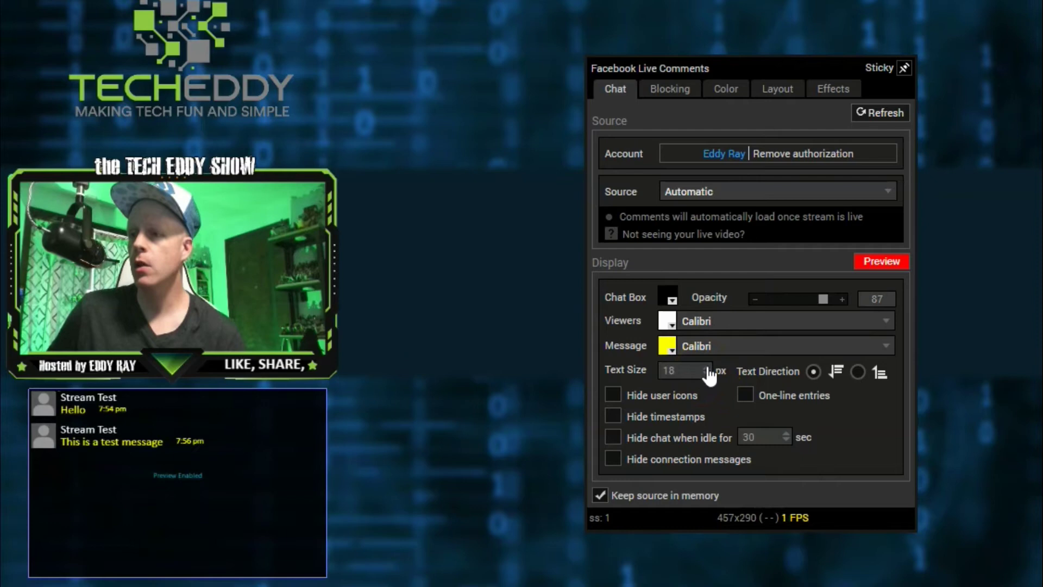
click(706, 369)
click(707, 370)
click(707, 370)
click(706, 369)
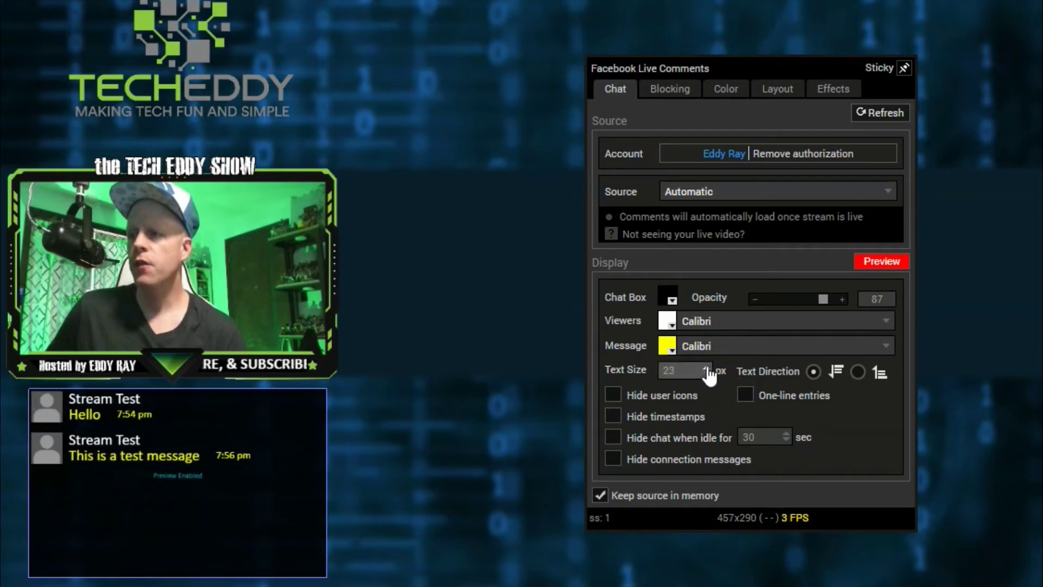
click(707, 370)
click(706, 369)
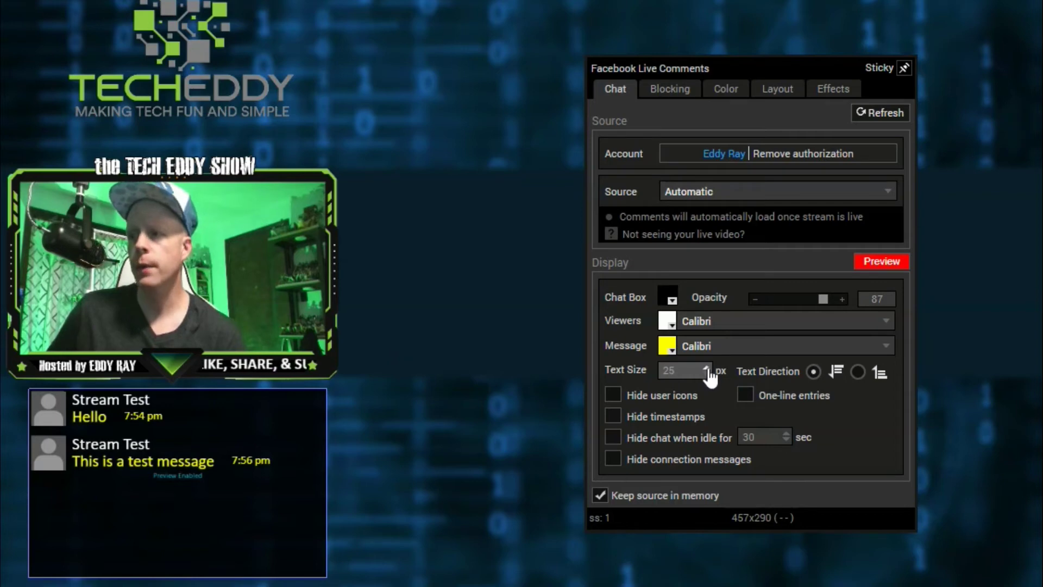
click(707, 374)
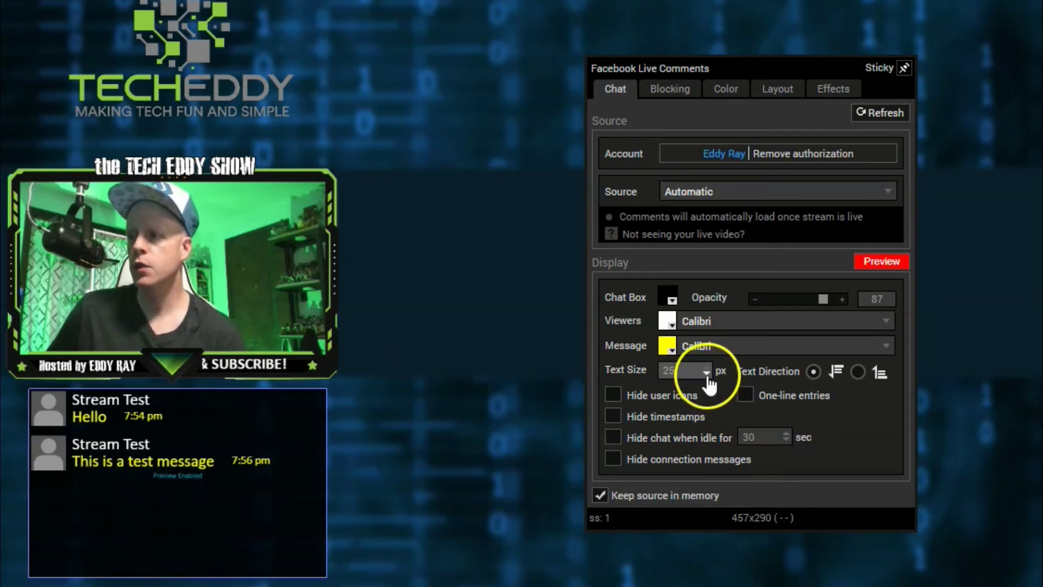
click(707, 374)
click(706, 373)
click(706, 373)
click(706, 374)
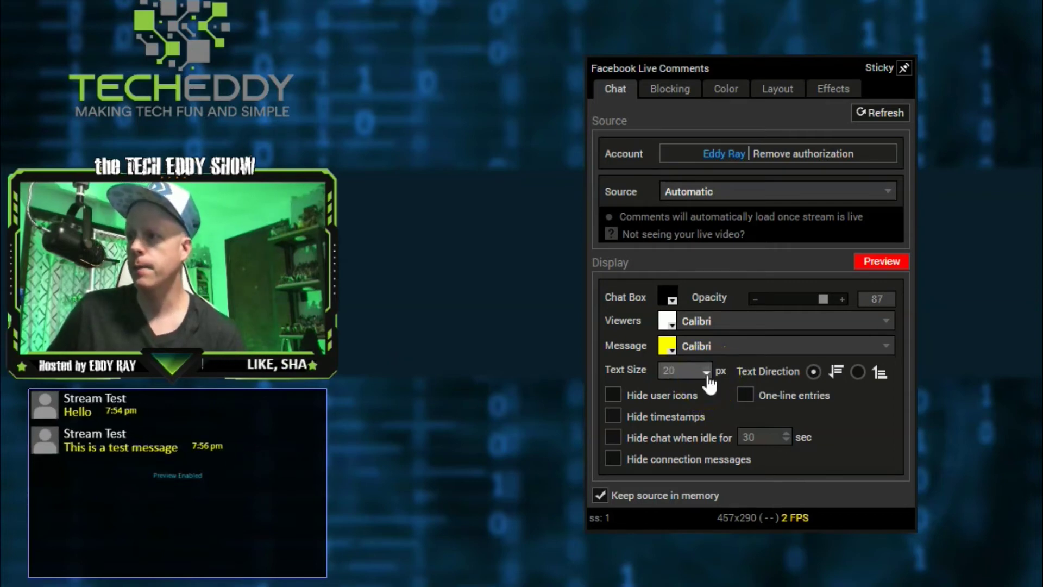
Enable Hide user icons, Hide timestamps and Hide chat when idle, with idle time 31 sec
click(614, 395)
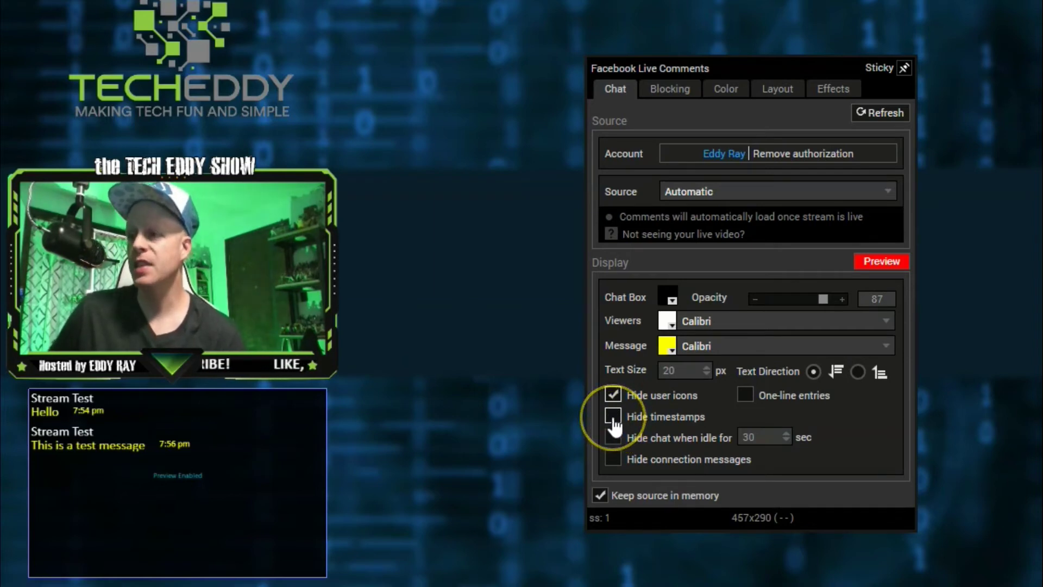
click(613, 418)
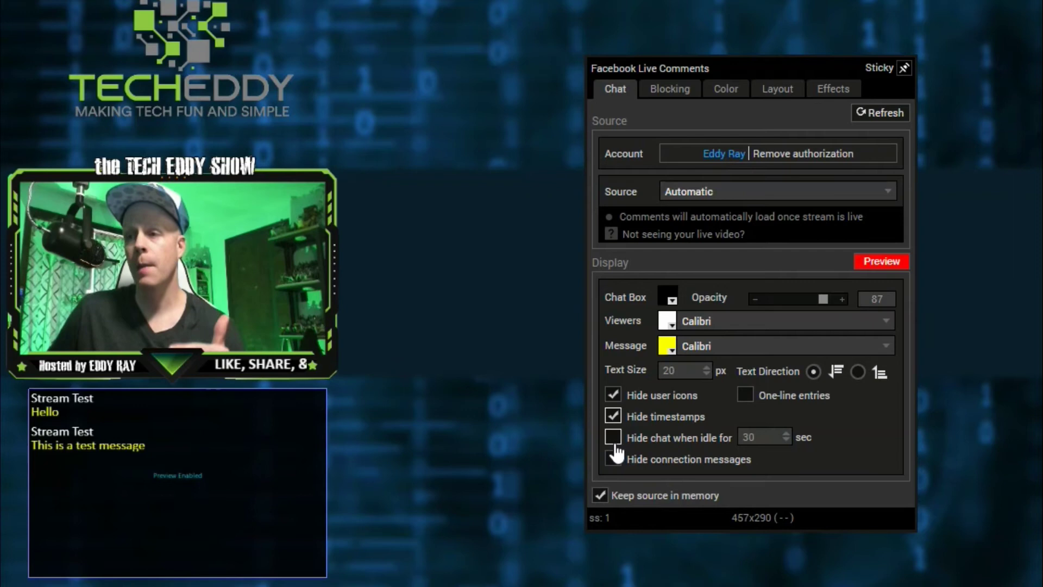
click(614, 444)
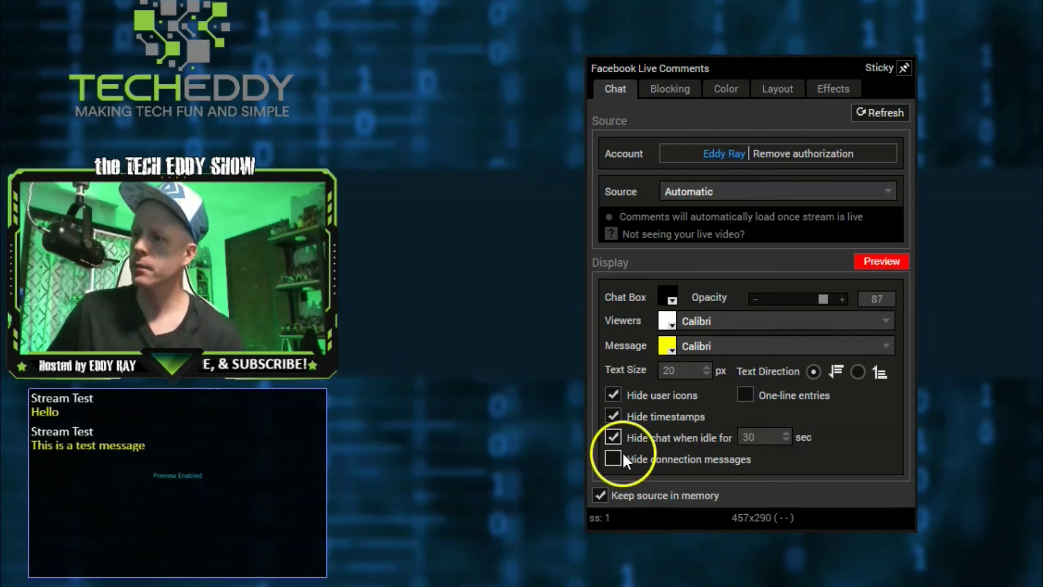
click(764, 438)
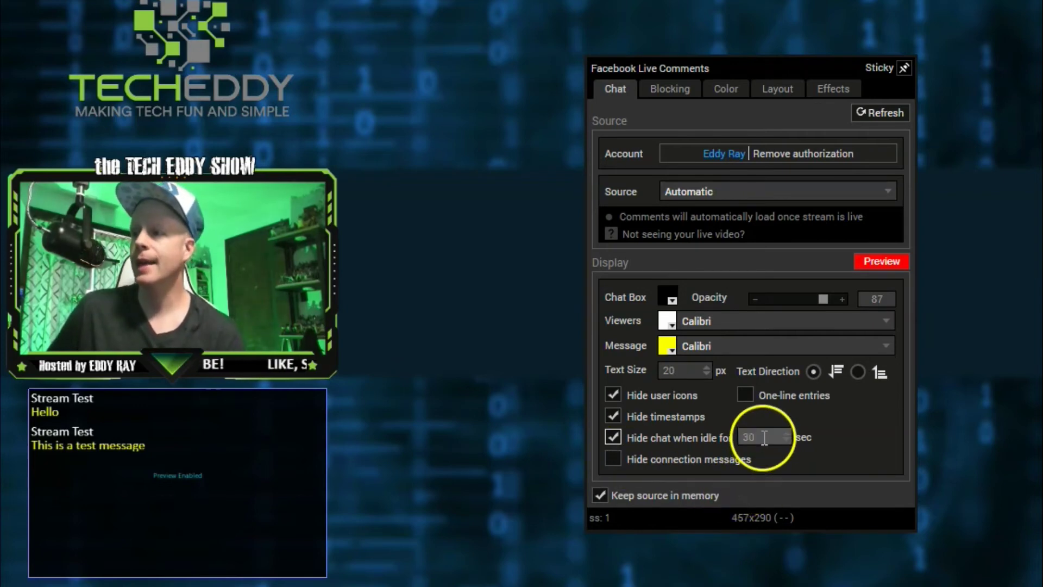
click(787, 437)
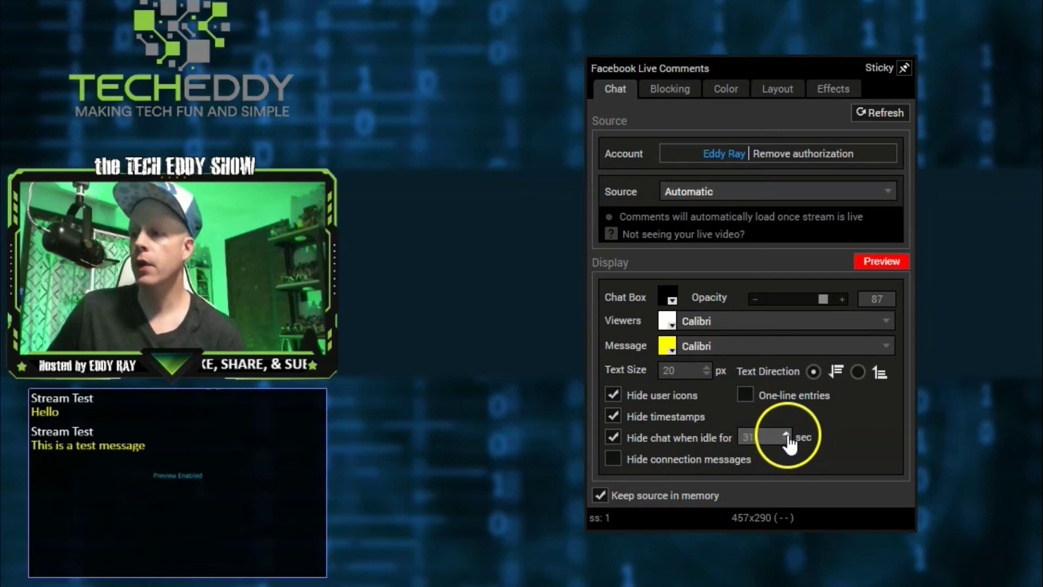
click(786, 436)
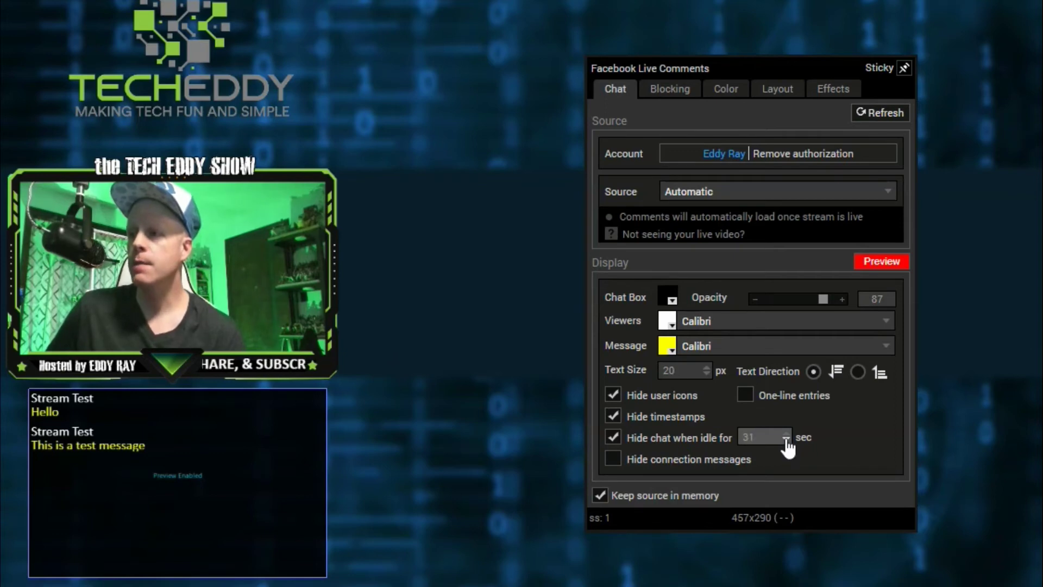
Turn off Preview, check Hide connection messages, and close the comment widget settings
click(849, 265)
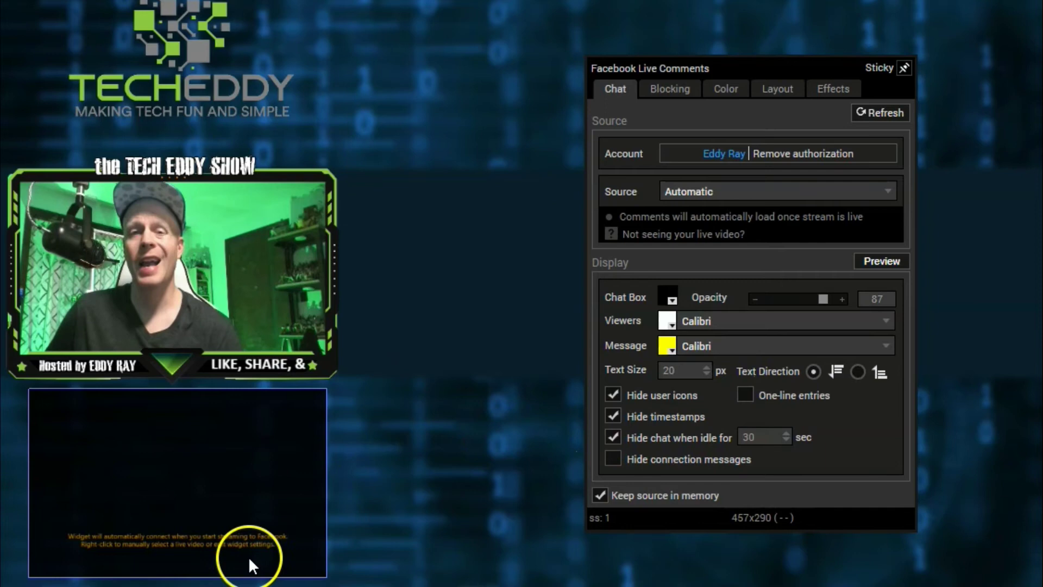
click(614, 462)
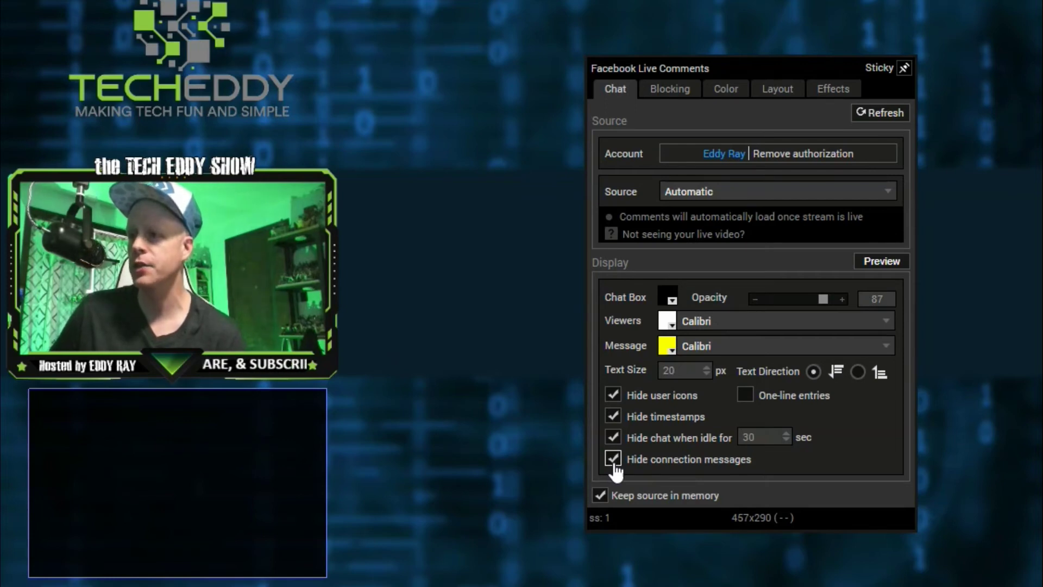
click(637, 473)
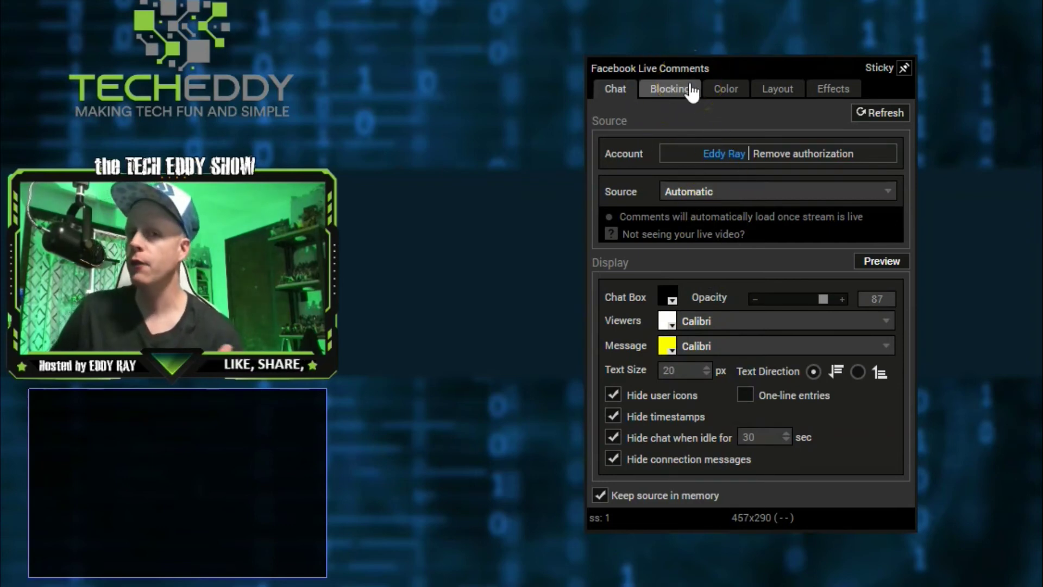
click(664, 151)
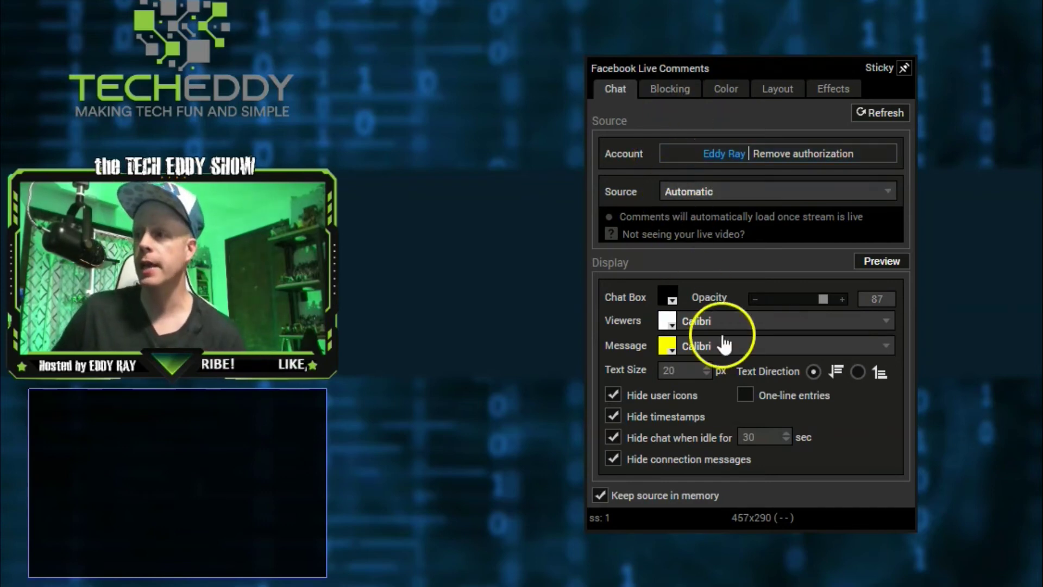
click(1004, 371)
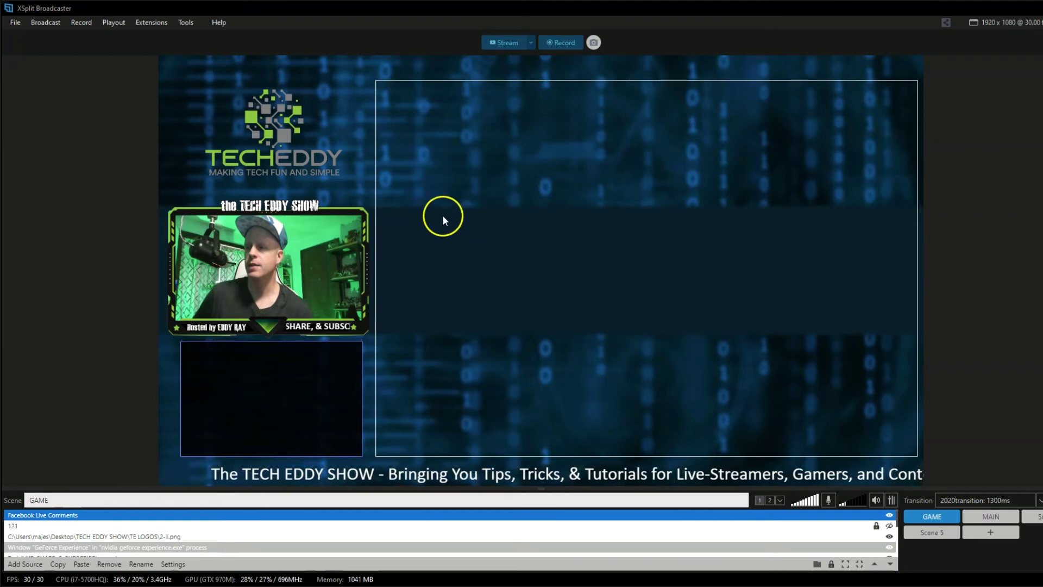
Open Facebook Live broadcast details with title and description 'test', New Live, privacy Only me
click(118, 106)
click(48, 23)
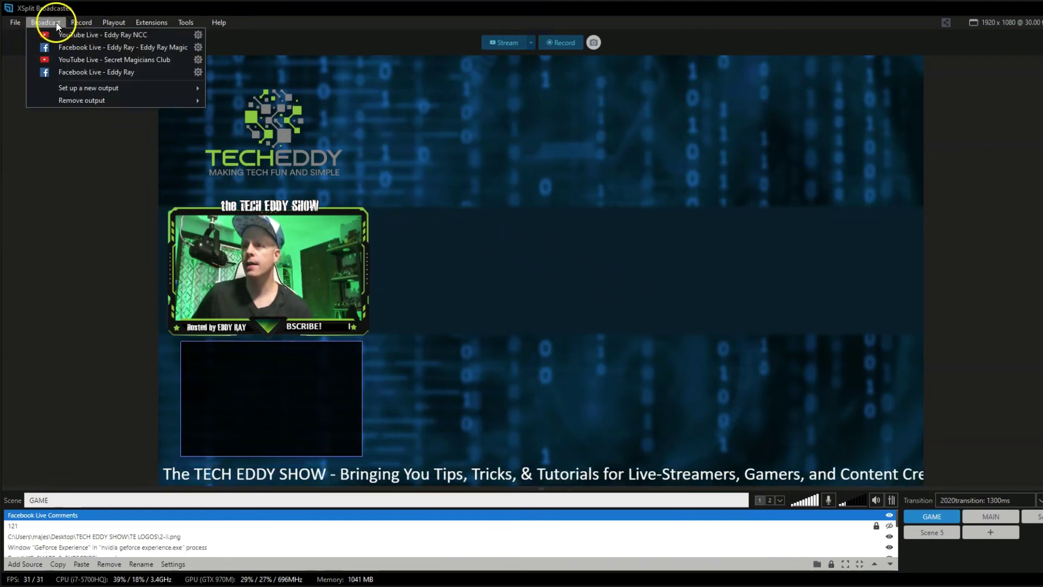
click(57, 71)
click(543, 243)
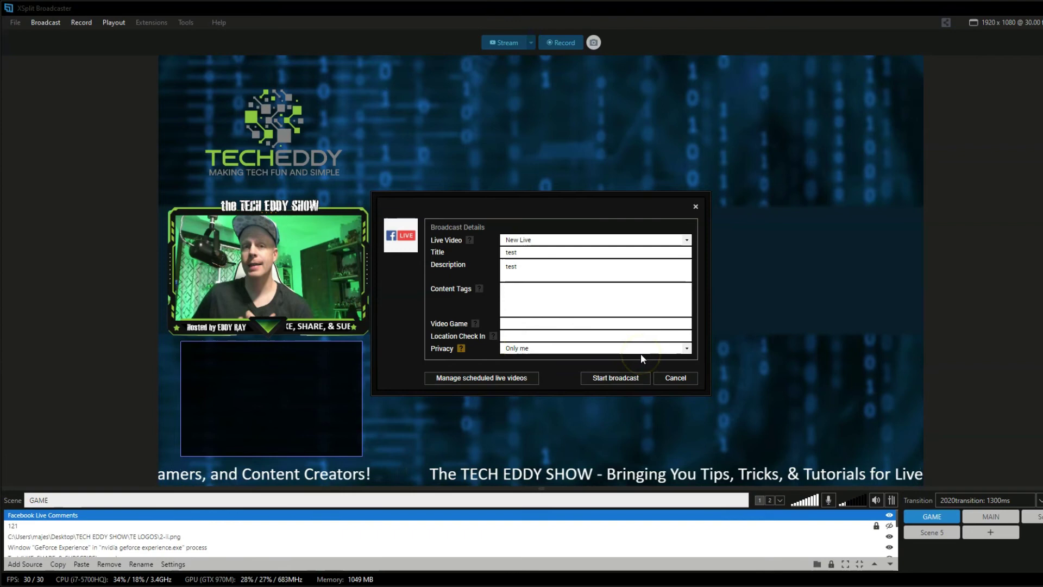
Start the private Facebook broadcast so test comments like 'We are live' reach the widget
click(611, 383)
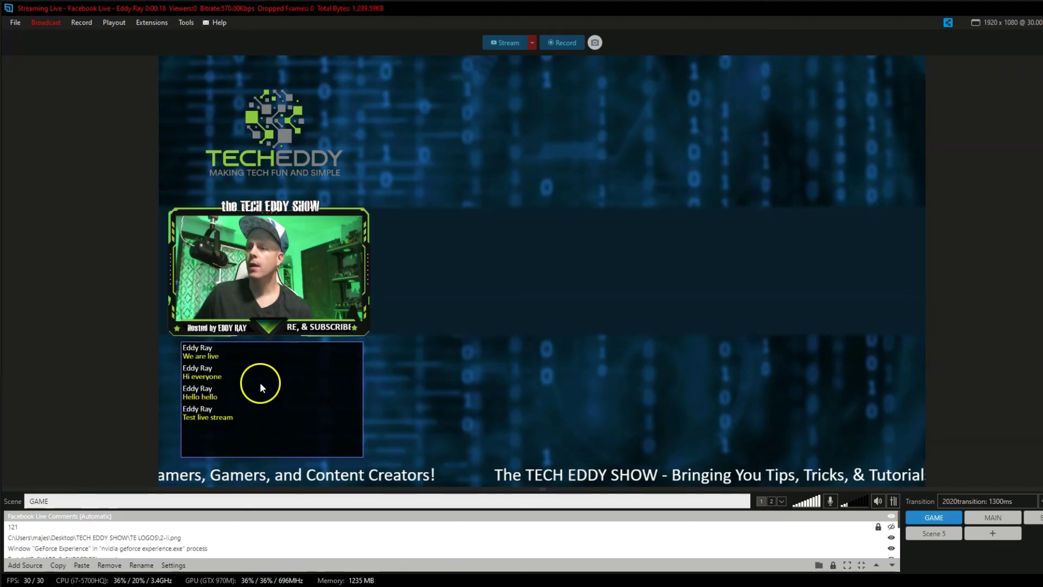
Drag the comments box from under the webcam to the GAME scene's upper right
drag(258, 383, 784, 151)
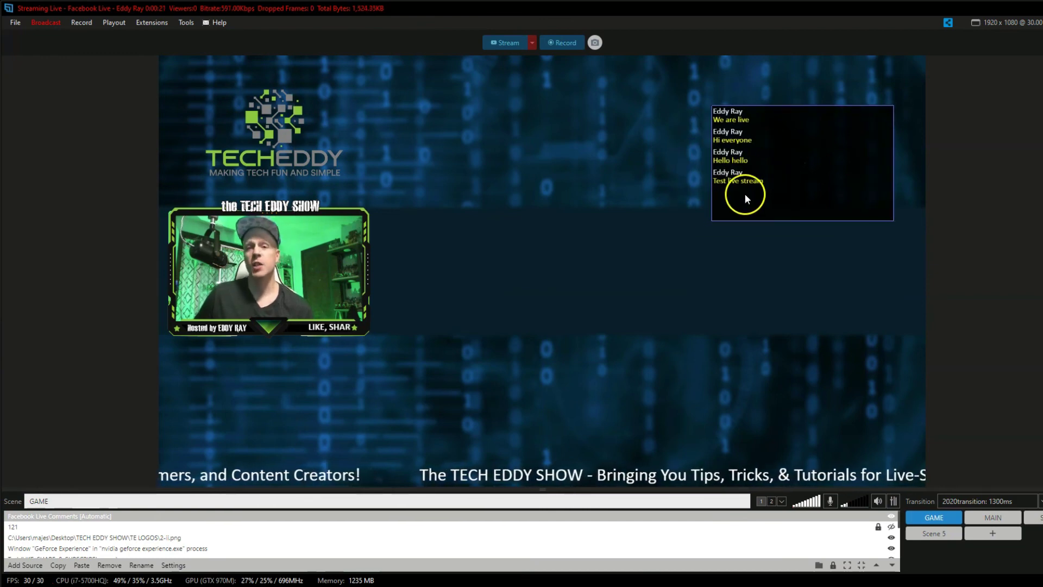